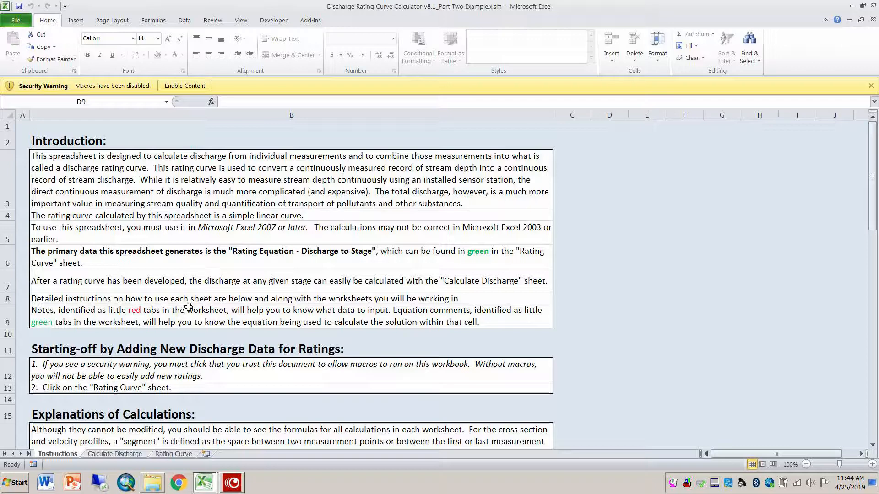
Step: Look over the Calculate Discharge and Rating Curve sheets, and return to the Instructions sheet
{"action": "left_click", "coordinate": [137, 454]}
{"action": "left_click", "coordinate": [172, 454]}
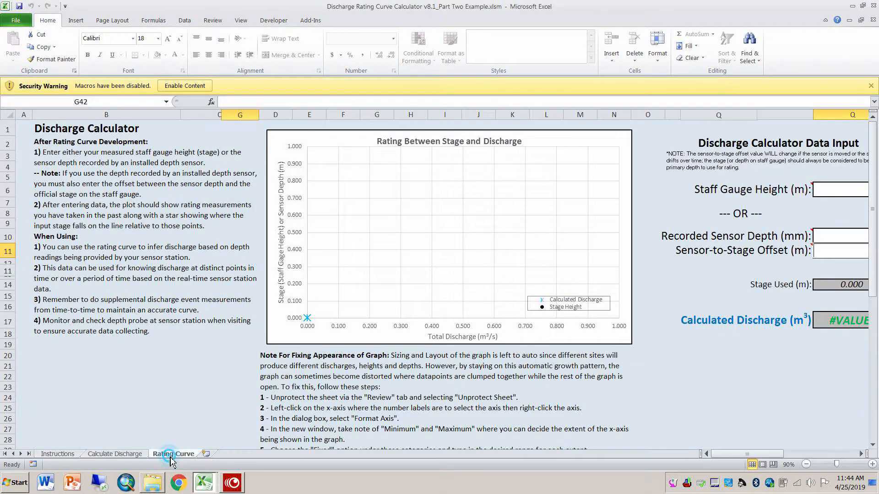
{"action": "left_click", "coordinate": [48, 455]}
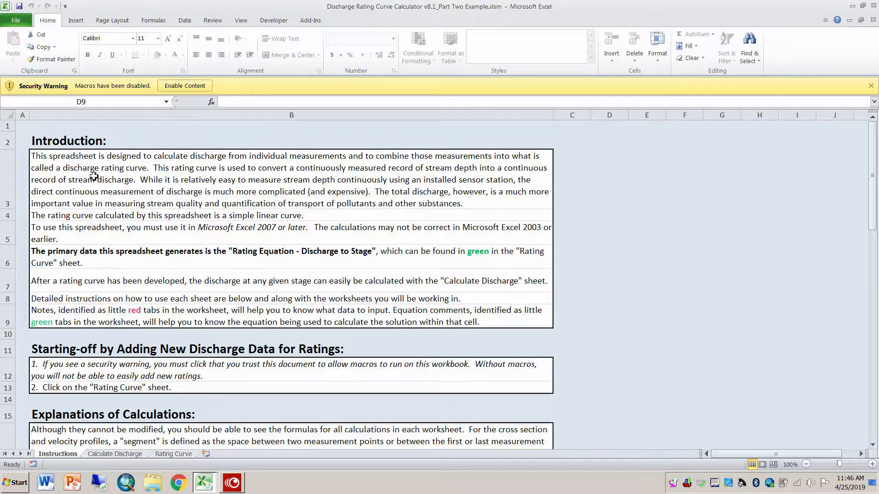
Step: Enable the workbook's disabled macros and make the file a trusted document
{"action": "left_click", "coordinate": [207, 87]}
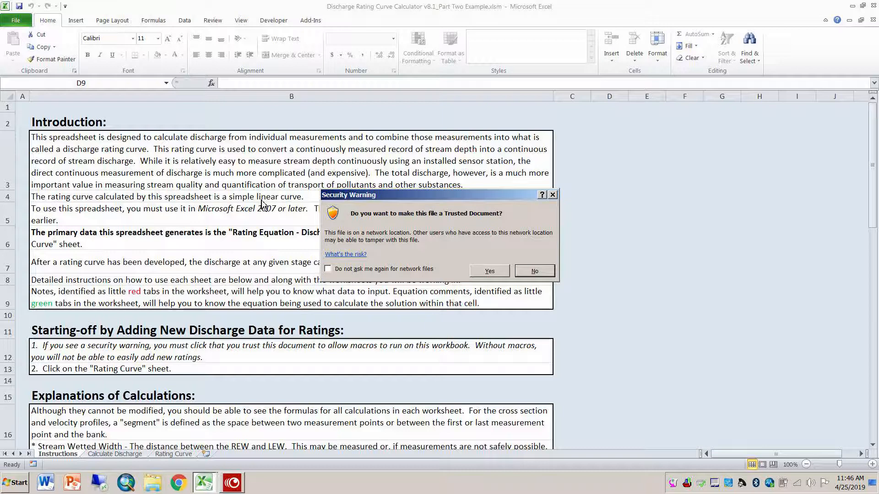
{"action": "left_click", "coordinate": [498, 273]}
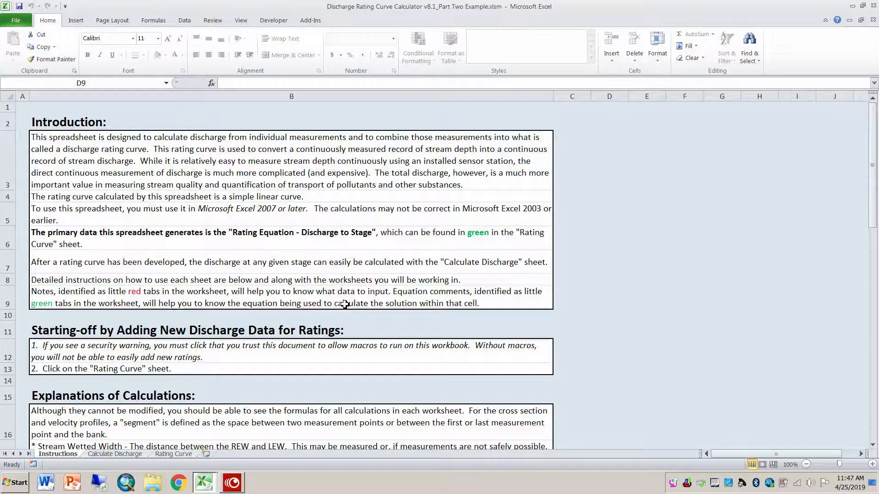
Step: Add a new discharge measurement from the Rating Curve sheet, accepting the existing destination version for every name conflict
{"action": "left_click", "coordinate": [178, 455]}
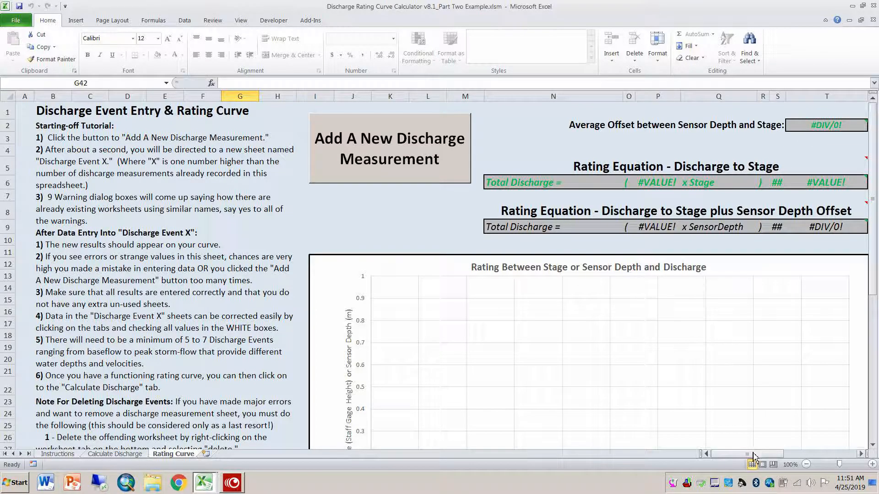
{"action": "left_click_drag", "start_coordinate": [753, 454], "coordinate": [825, 456]}
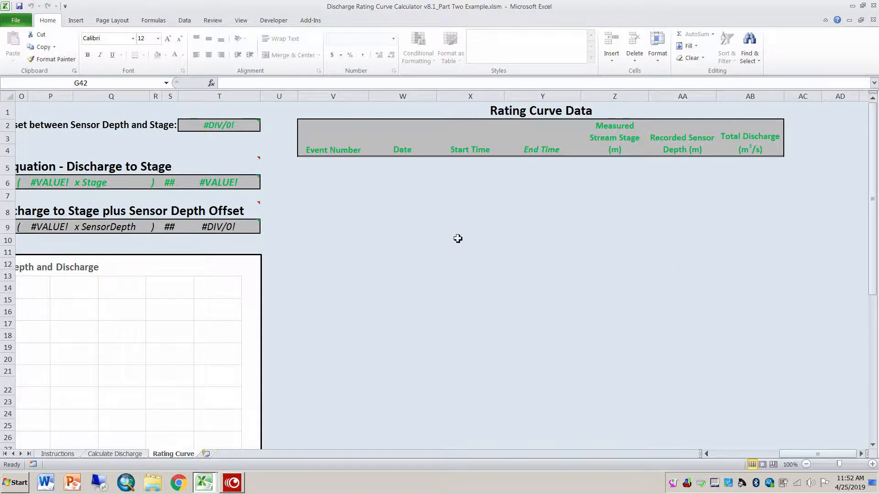
{"action": "left_click_drag", "start_coordinate": [796, 459], "coordinate": [719, 460]}
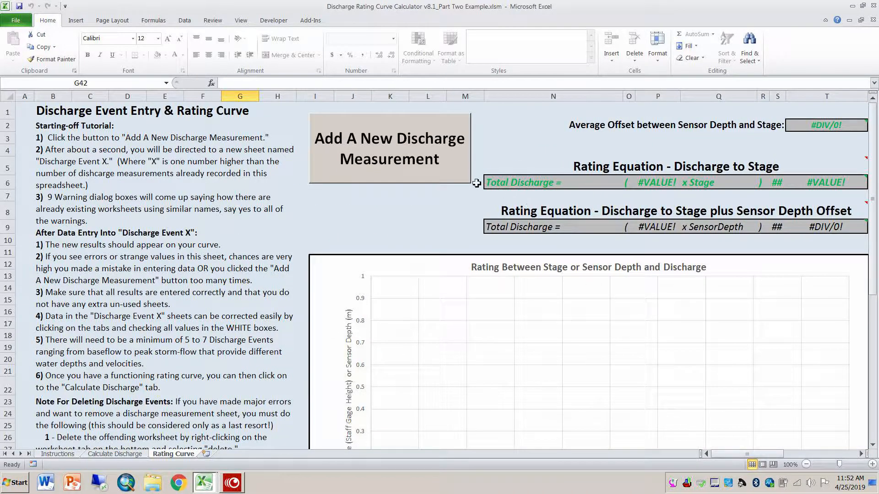
{"action": "left_click", "coordinate": [438, 166]}
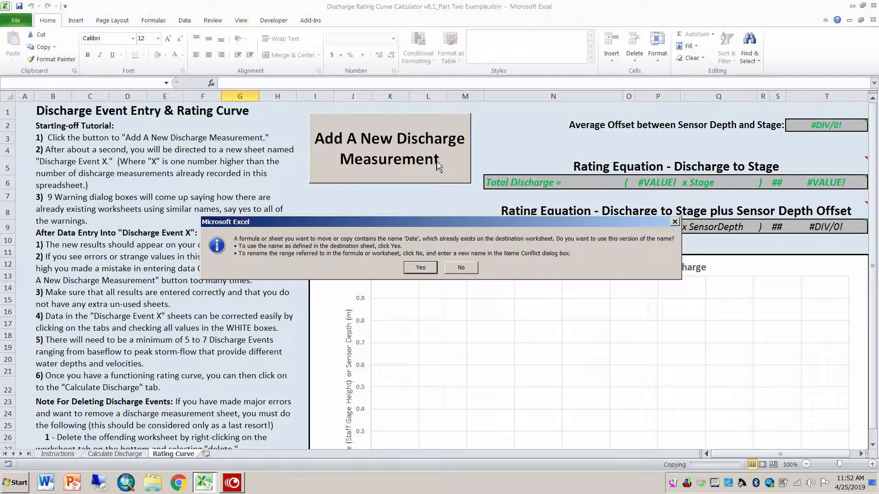
{"action": "left_click", "coordinate": [420, 269]}
{"action": "left_click", "coordinate": [421, 269]}
{"action": "left_click", "coordinate": [421, 268]}
{"action": "left_click", "coordinate": [421, 269]}
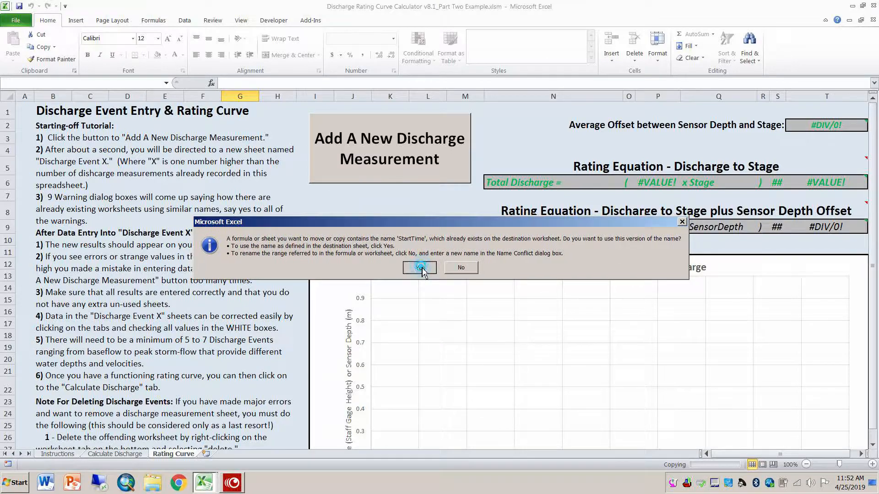
{"action": "left_click", "coordinate": [421, 269]}
{"action": "left_click", "coordinate": [421, 269]}
{"action": "left_click", "coordinate": [420, 269]}
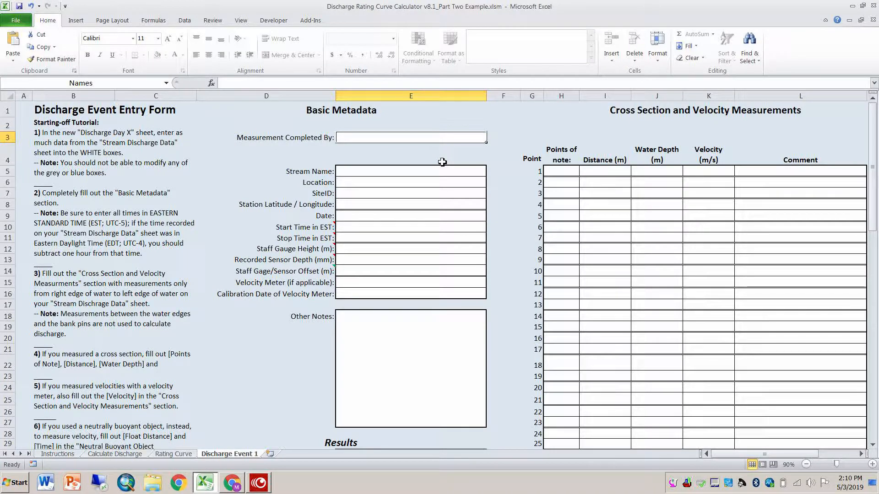
Step: On the Discharge Event 1 sheet, enter the surnames of the people who completed the measurement
{"action": "left_click", "coordinate": [174, 455]}
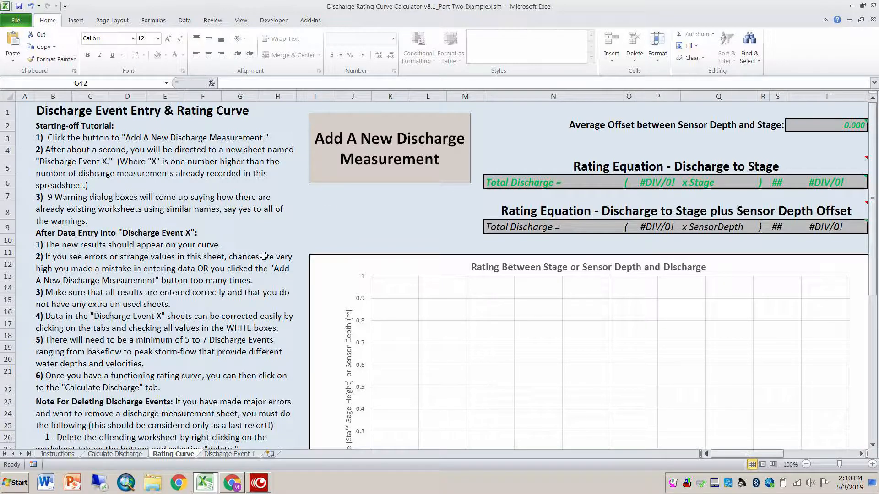
{"action": "left_click", "coordinate": [232, 455]}
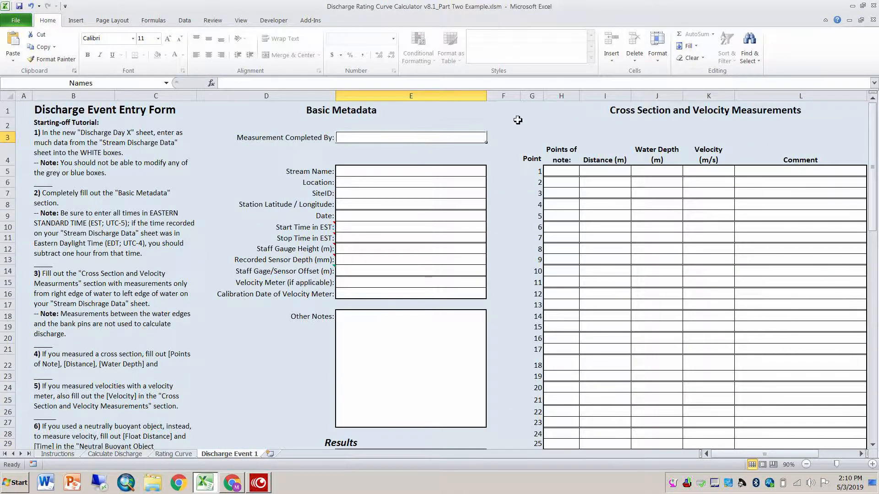
{"action": "type", "text": "Wagner"}
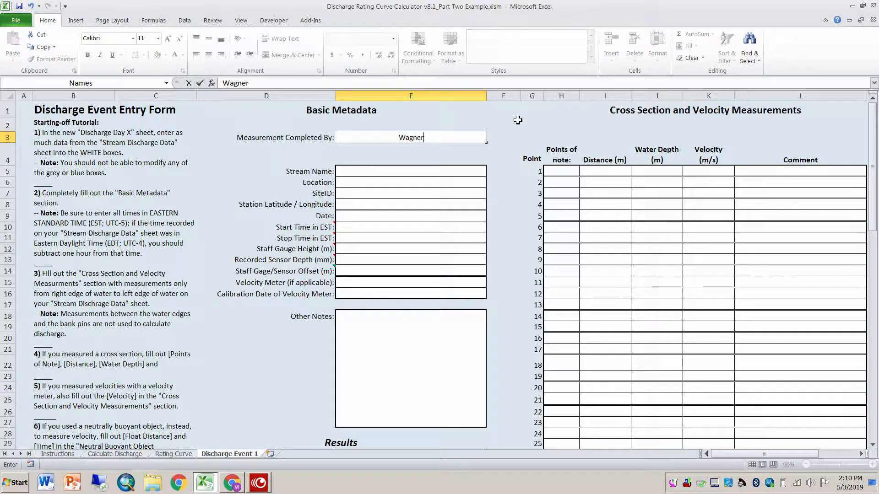
{"action": "type", "text": ", Gisond"}
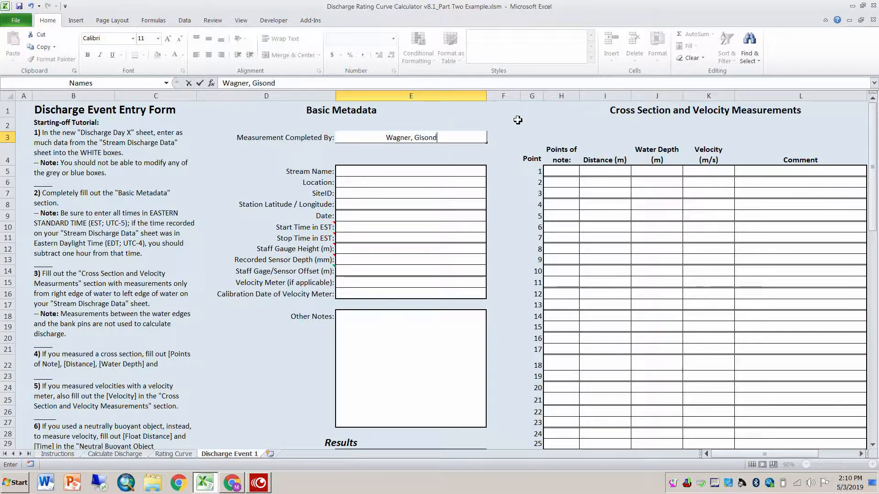
{"action": "type", "text": "i,"}
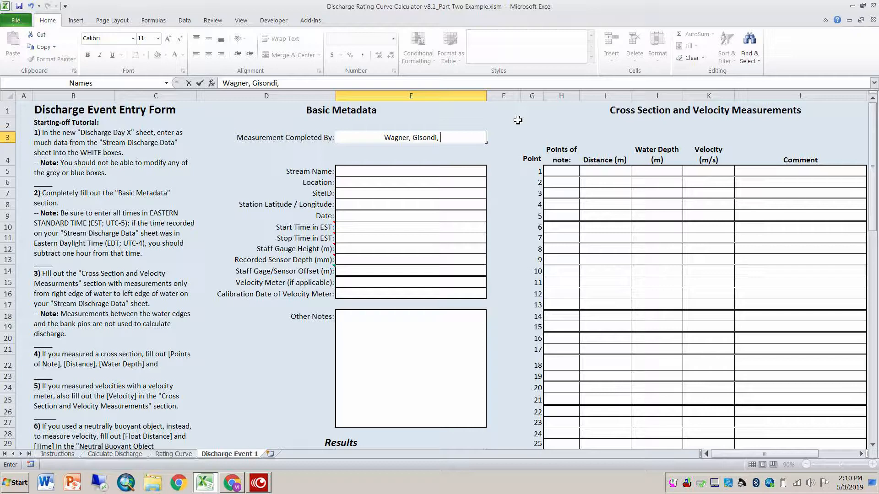
{"action": "type", "text": " Hollin"}
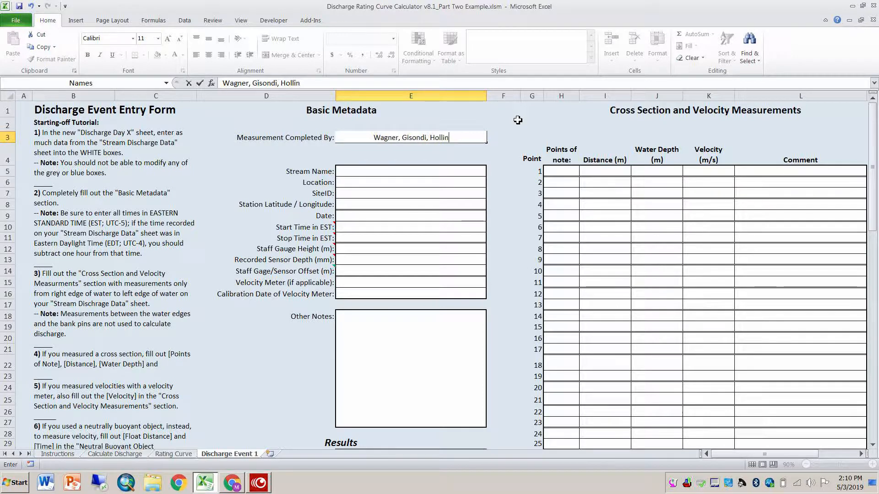
{"action": "type", "text": "gshead"}
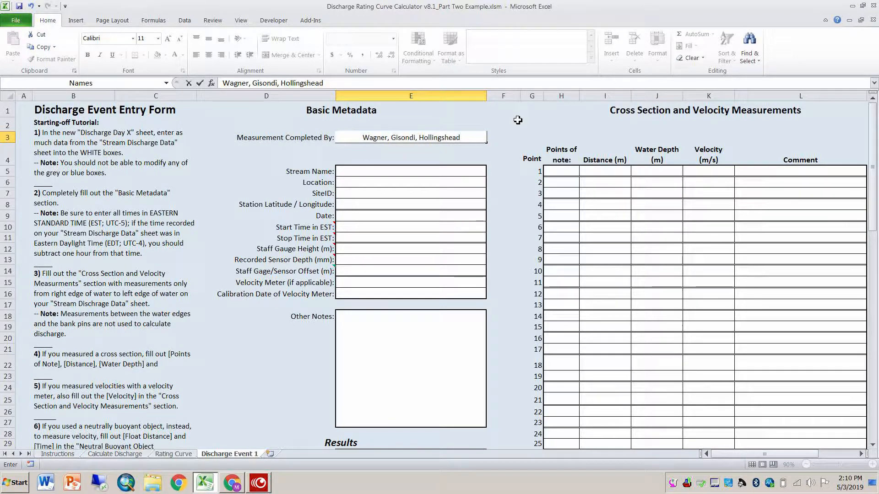
{"action": "type", "text": ", Chambers"}
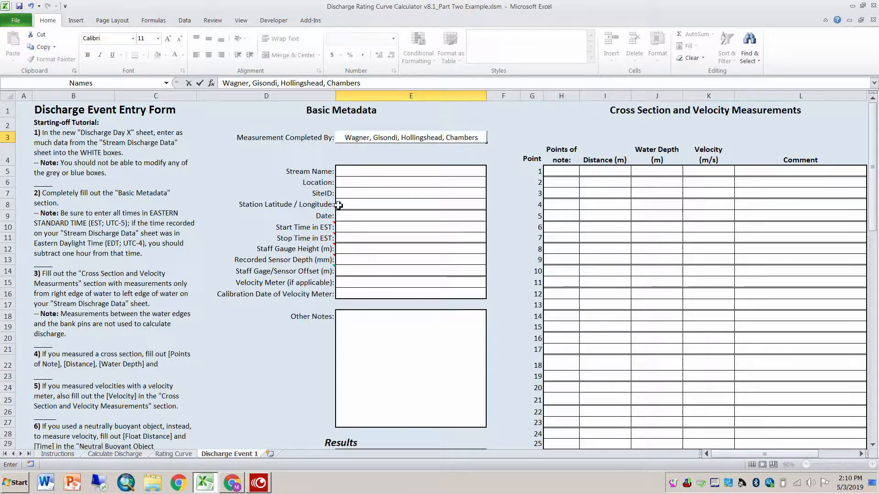
Step: Enter Palmer Run as the stream name in the basic metadata
{"action": "left_click", "coordinate": [354, 174]}
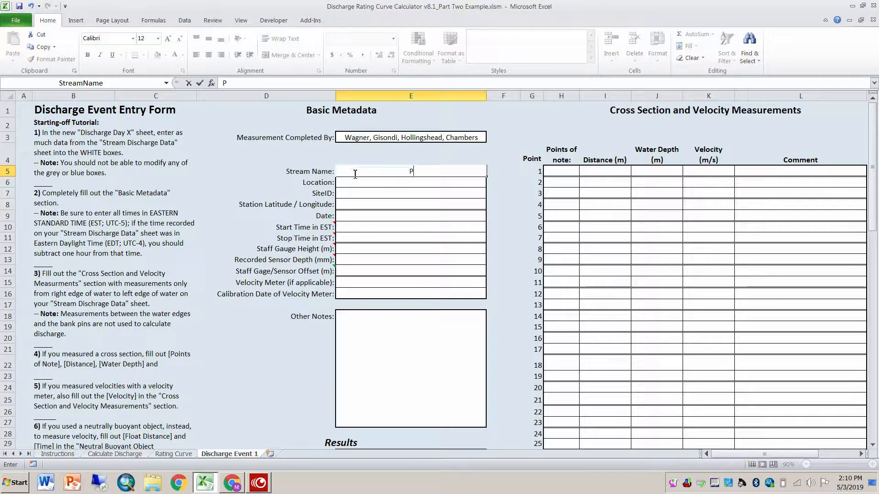
{"action": "type", "text": "Palmer Run"}
Step: Enter the location as "100 meters upstream of Stone Bridge" and the SiteID as PALM_MS3
{"action": "left_click", "coordinate": [363, 182]}
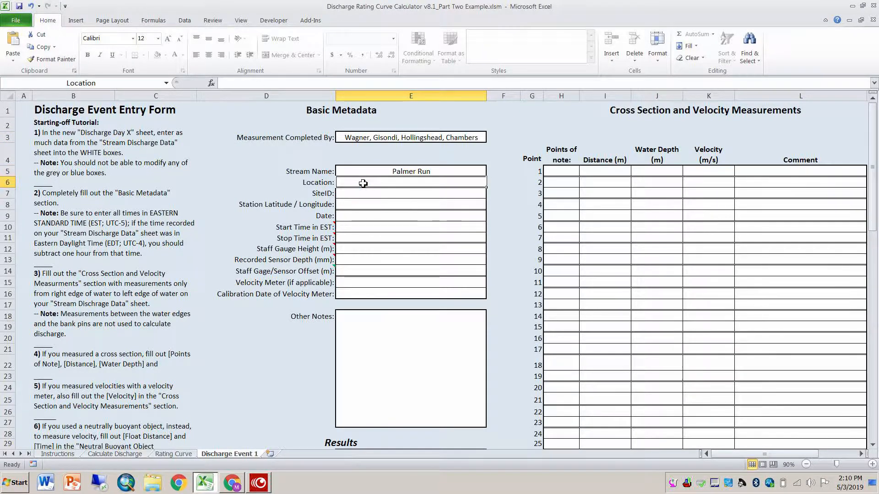
{"action": "type", "text": "100 mete"}
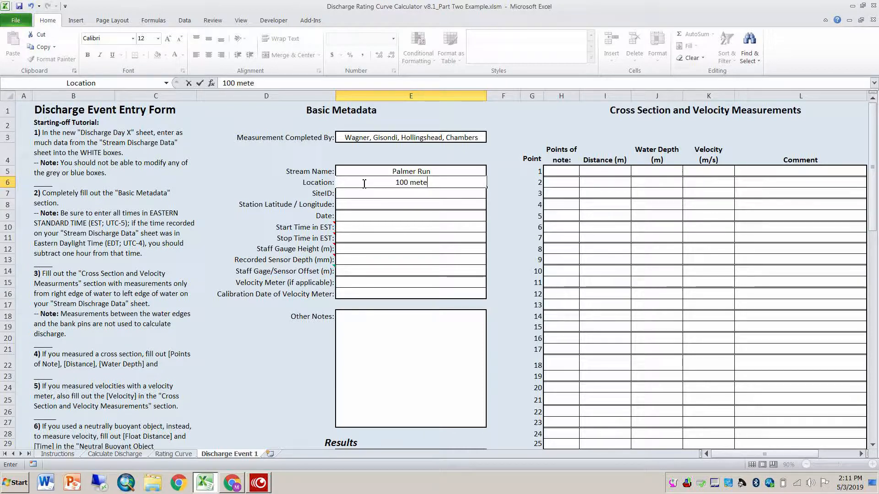
{"action": "type", "text": "rs upstream o"}
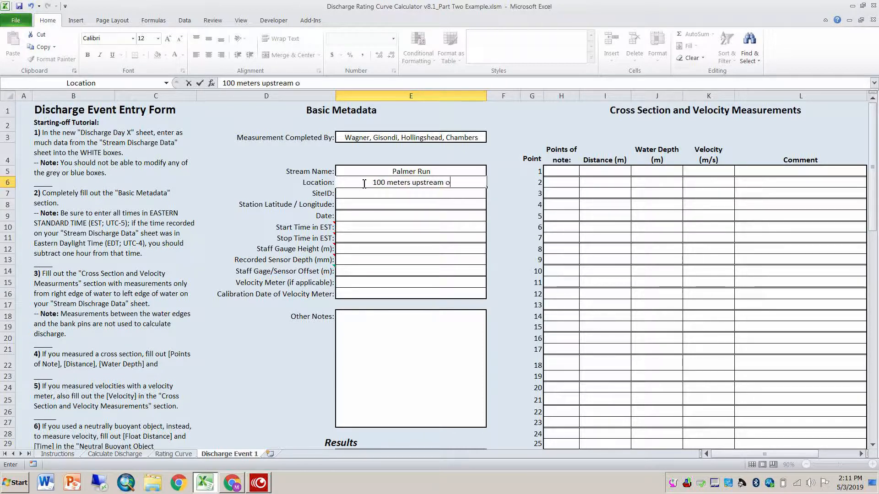
{"action": "type", "text": "f Stone Bridge"}
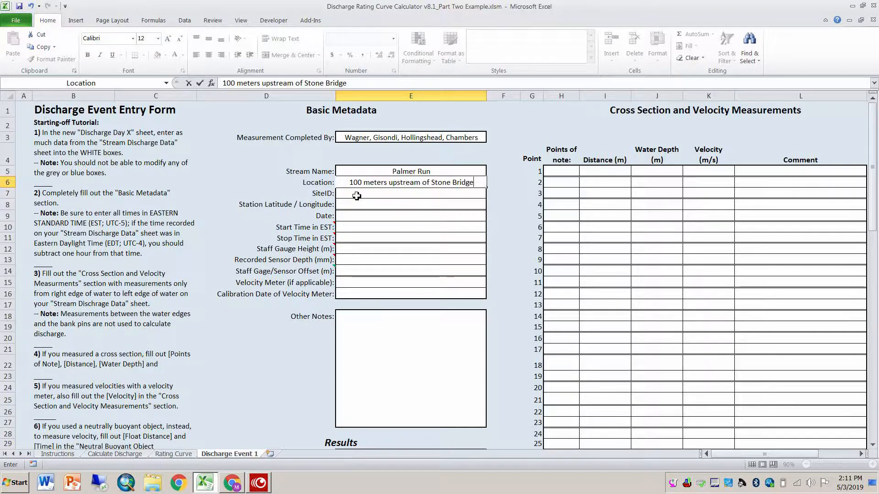
{"action": "left_click", "coordinate": [358, 195]}
{"action": "type", "text": "PALM_"}
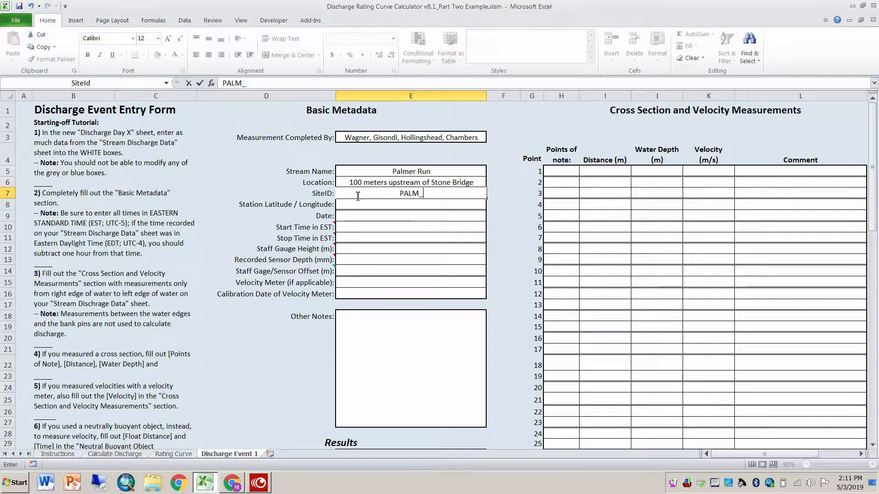
{"action": "type", "text": "MS3"}
Step: Enter the station latitude and longitude as 39.82377, -75.57156 and the measurement date as 1/24/19
{"action": "left_click", "coordinate": [362, 205]}
{"action": "type", "text": "39."}
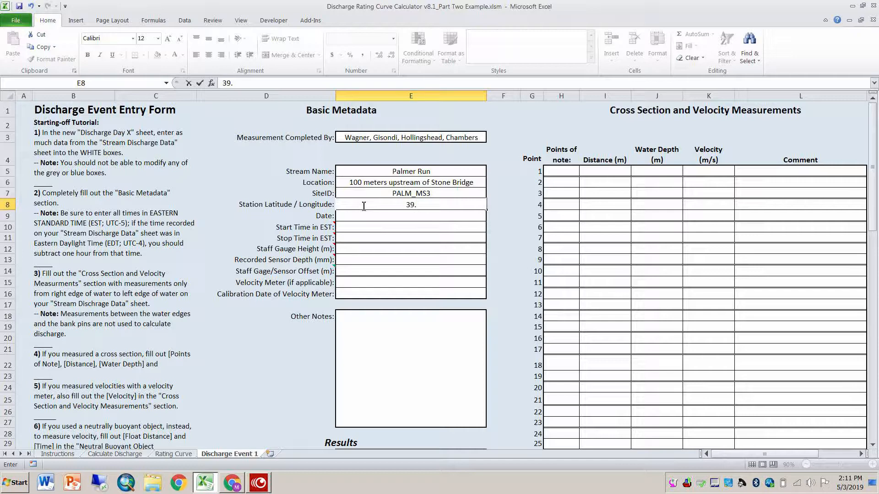
{"action": "type", "text": "82377,"}
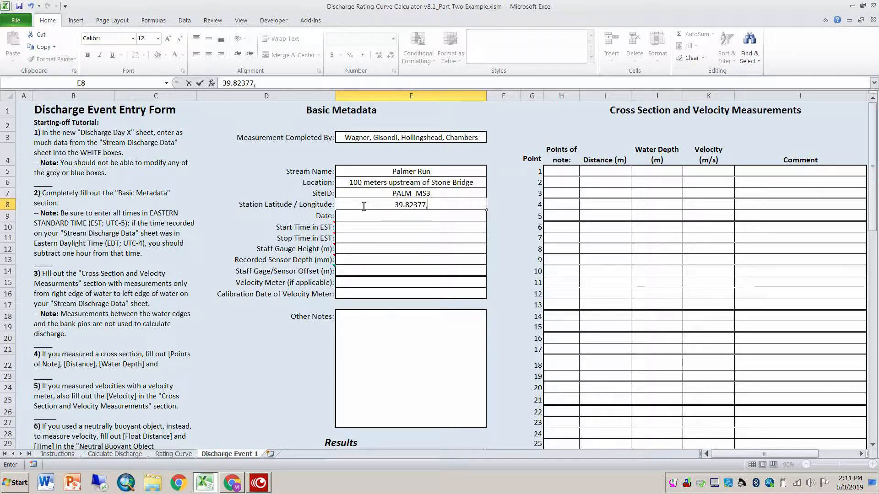
{"action": "type", "text": " -75."}
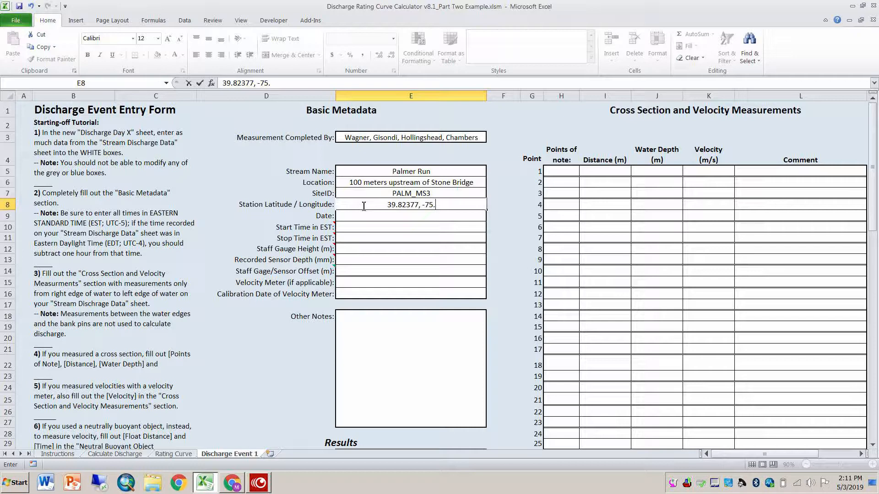
{"action": "type", "text": "57156"}
{"action": "left_click", "coordinate": [365, 215]}
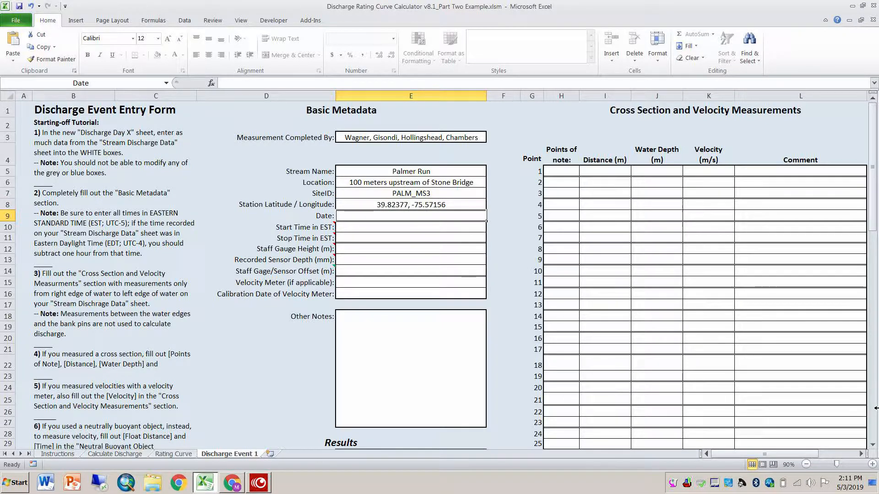
{"action": "type", "text": "1/24/19"}
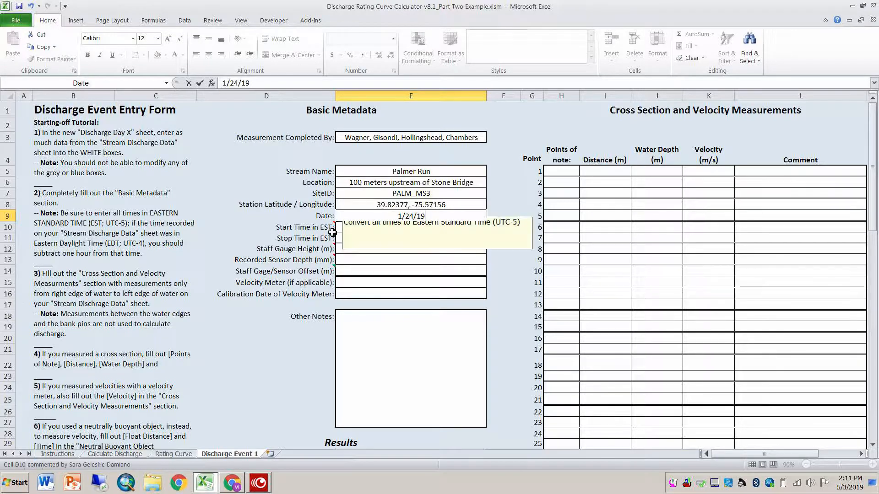
Step: Set the measurement's start time to 10:30 and its stop time to 10:40 in EST
{"action": "left_click", "coordinate": [359, 229]}
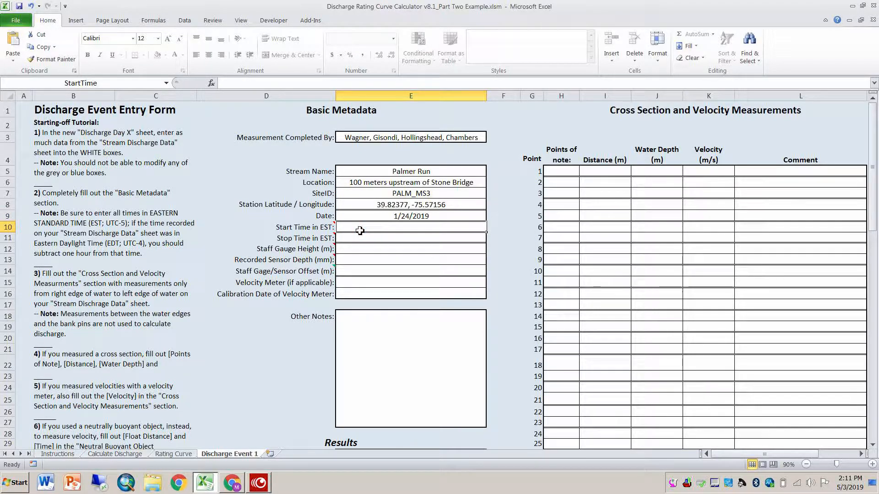
{"action": "type", "text": "10:30"}
{"action": "key", "text": "Return"}
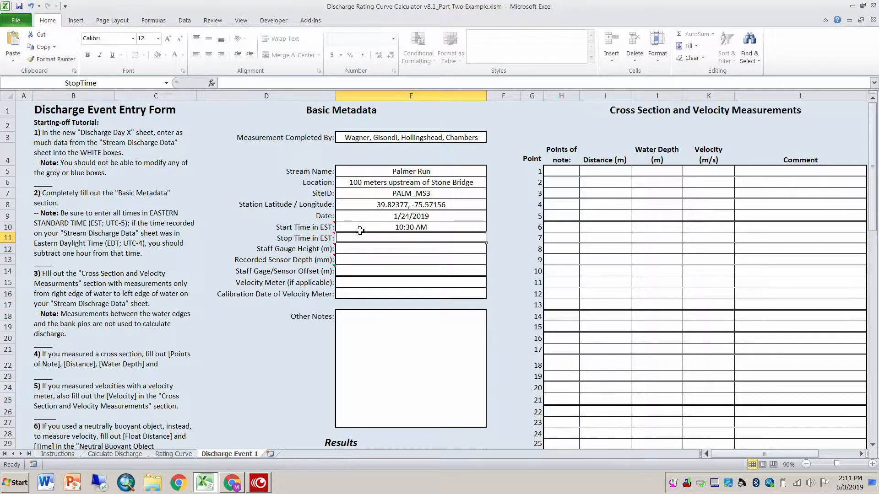
{"action": "type", "text": "10:40"}
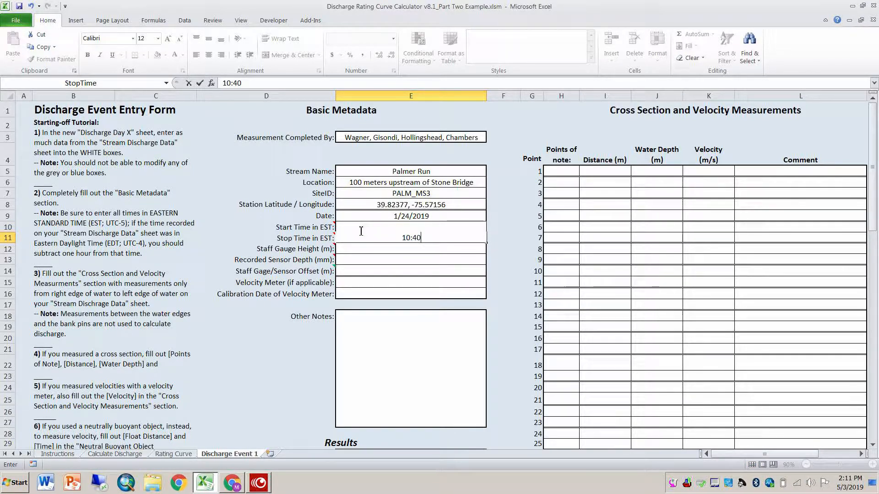
{"action": "key", "text": "Return"}
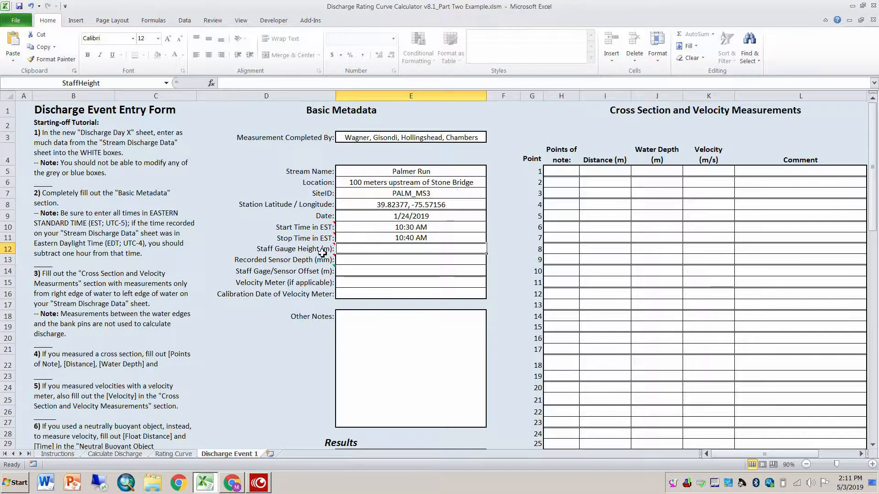
Step: Enter a staff gauge height of 0.115 m and a recorded sensor depth of 102 mm in the basic metadata
{"action": "mouse_move", "coordinate": [324, 263]}
{"action": "type", "text": "0.115"}
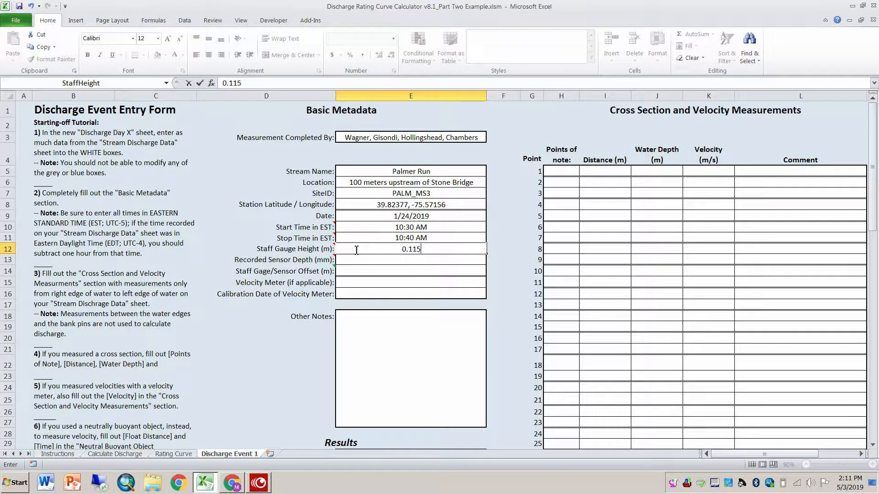
{"action": "key", "text": "Return"}
{"action": "type", "text": "102"}
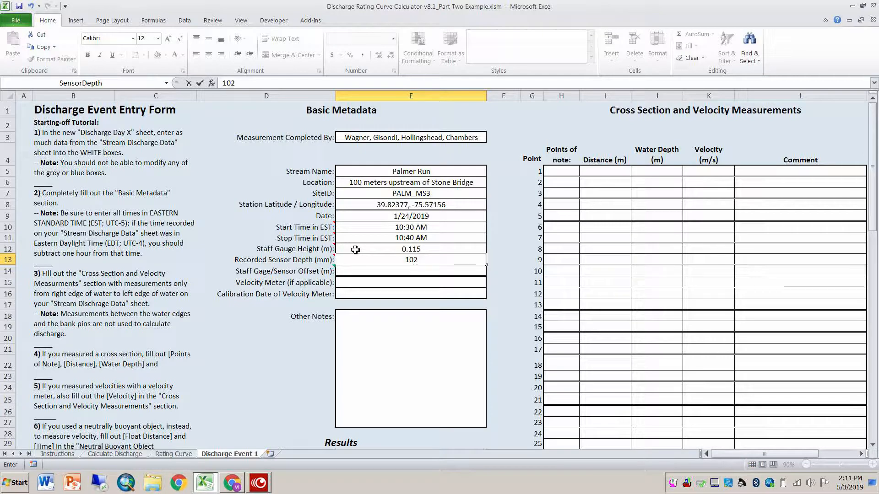
{"action": "key", "text": "Return"}
Step: Calculate the staff gage/sensor offset with the formula =StaffHeight-(SensorDepth/1000)
{"action": "type", "text": "="}
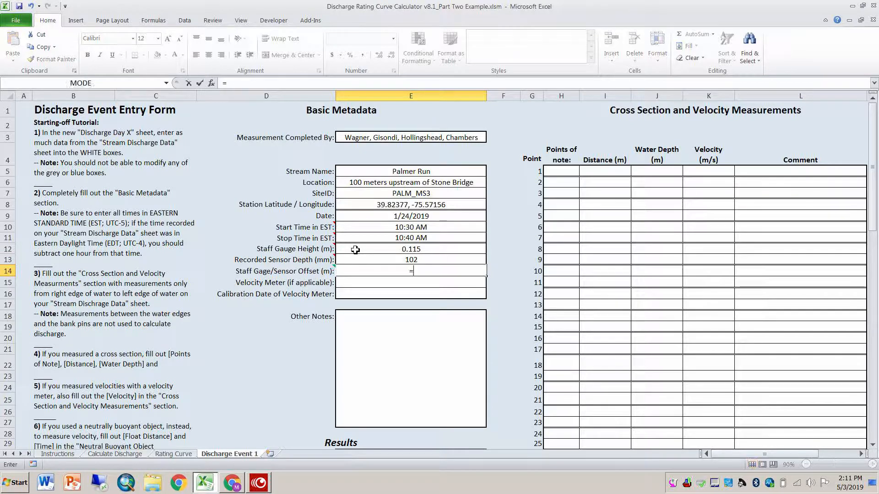
{"action": "left_click", "coordinate": [365, 250]}
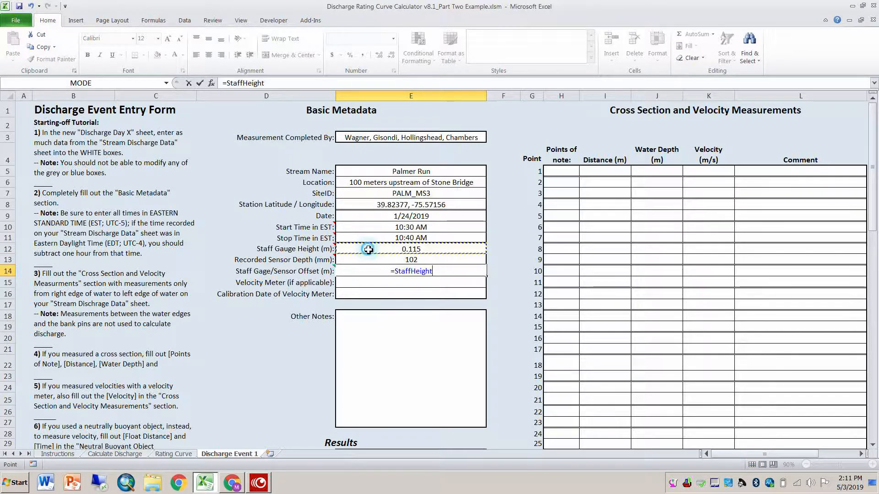
{"action": "type", "text": "-"}
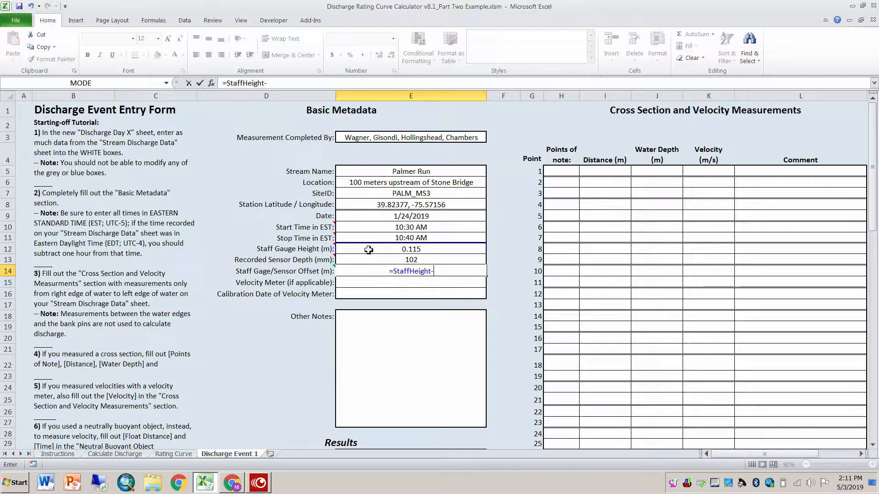
{"action": "type", "text": "("}
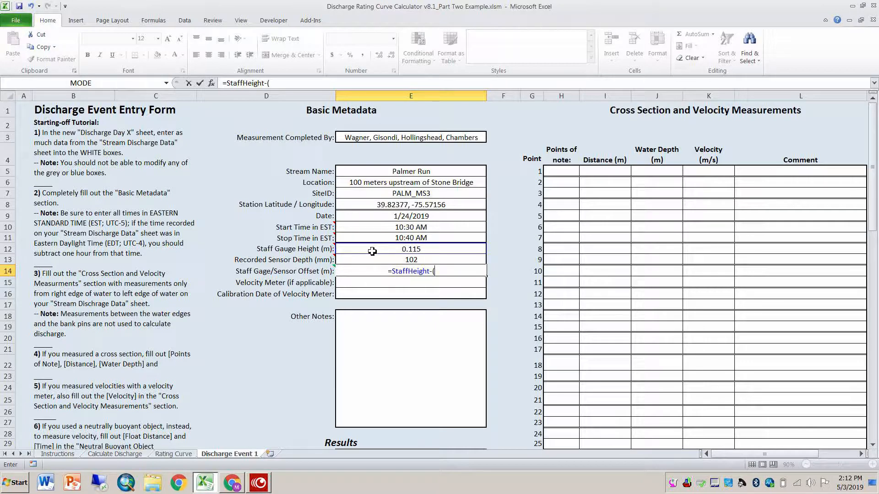
{"action": "left_click", "coordinate": [376, 257]}
{"action": "type", "text": "/1"}
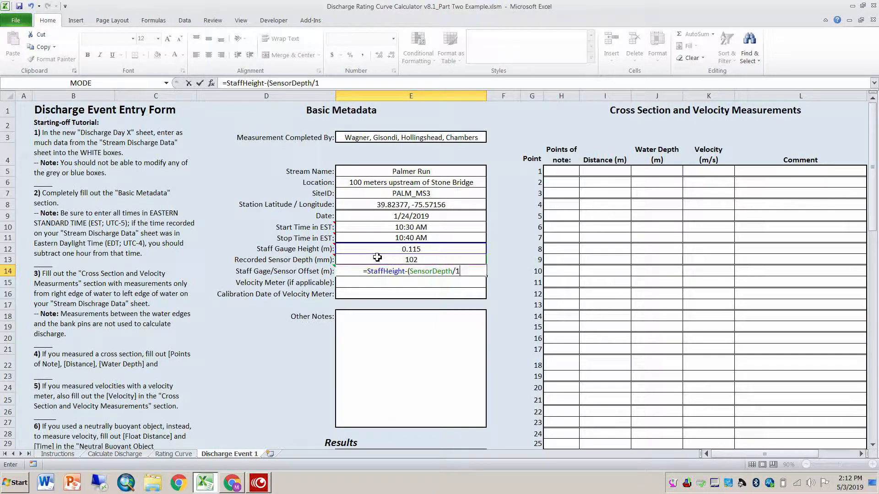
{"action": "type", "text": "000)"}
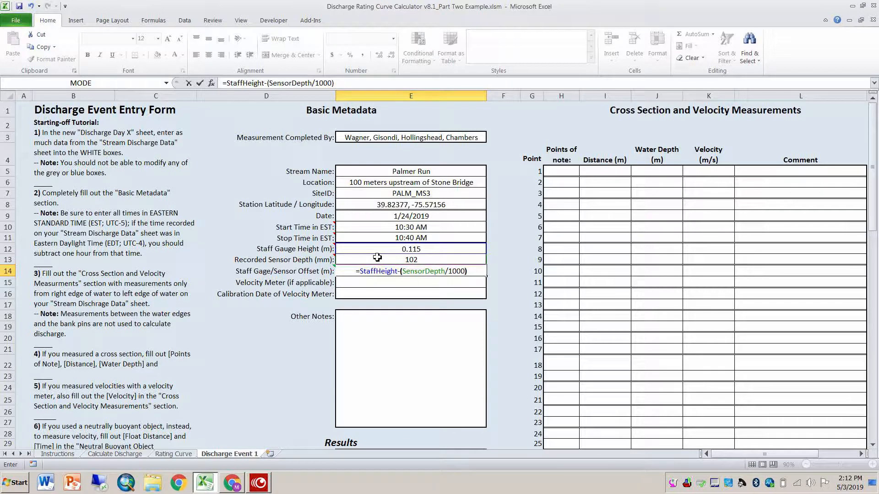
{"action": "key", "text": "Return"}
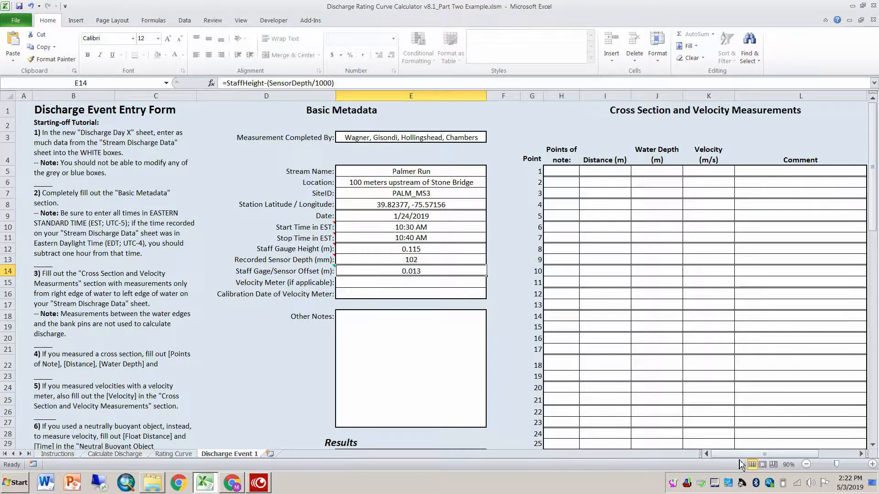
Step: In the neutral buoyant object measurement, enter 9.5 m from float start to transect and 3.5 m from transect to float end
{"action": "left_click_drag", "start_coordinate": [741, 463], "coordinate": [768, 460]}
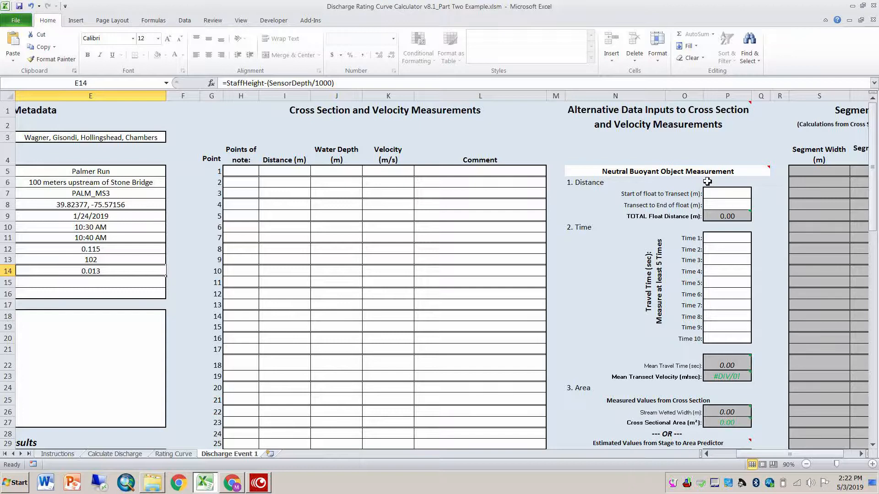
{"action": "mouse_move", "coordinate": [622, 120]}
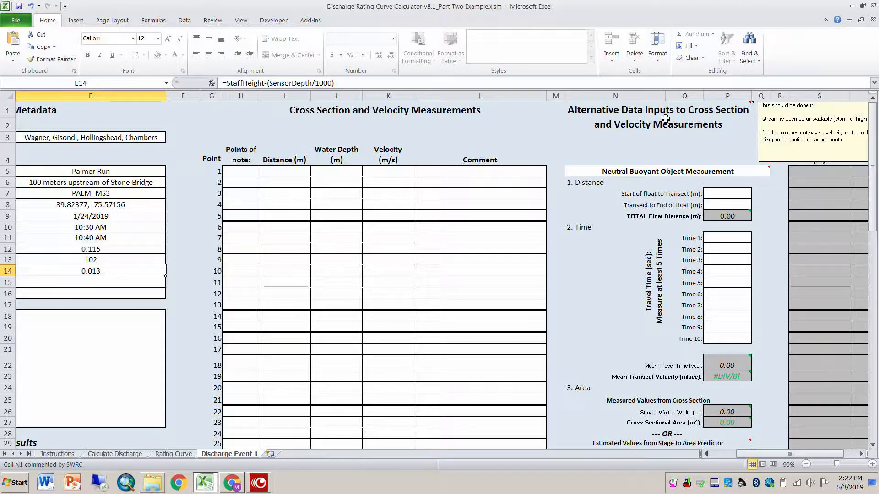
{"action": "left_click_drag", "start_coordinate": [761, 454], "coordinate": [768, 456]}
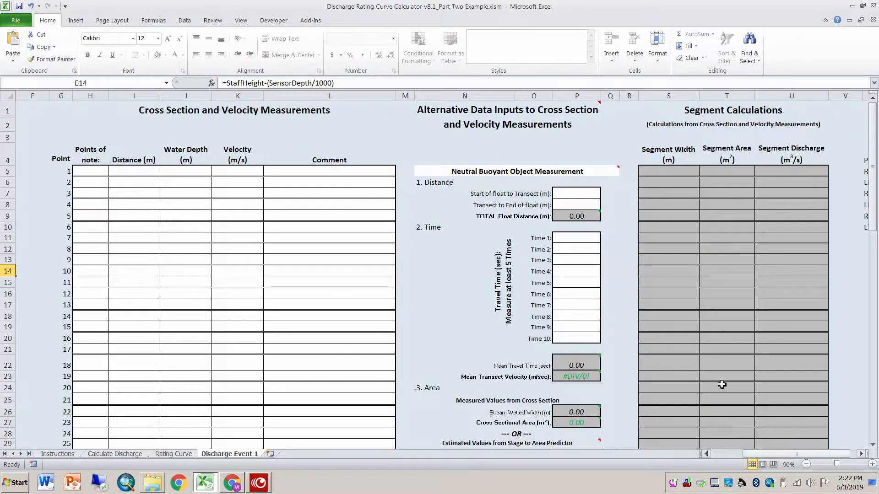
{"action": "left_click", "coordinate": [574, 194]}
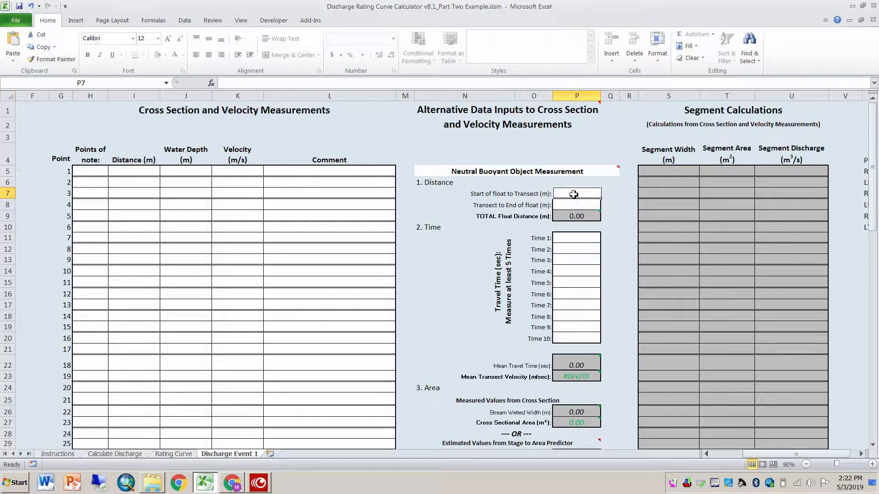
{"action": "type", "text": "9"}
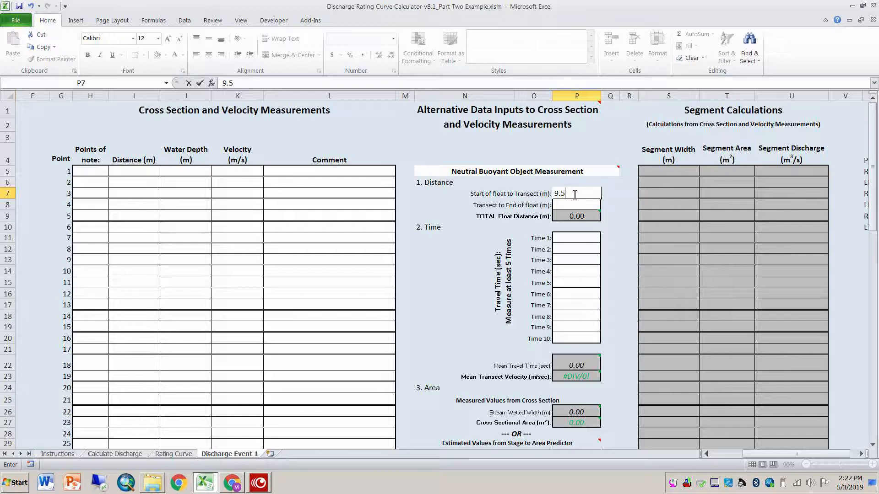
{"action": "type", "text": ".5"}
{"action": "key", "text": "Return"}
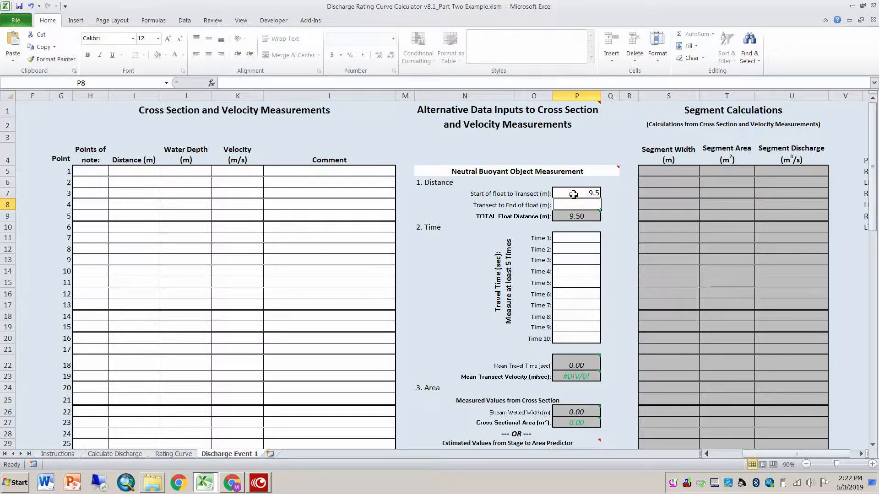
{"action": "type", "text": "3.5"}
{"action": "key", "text": "Return"}
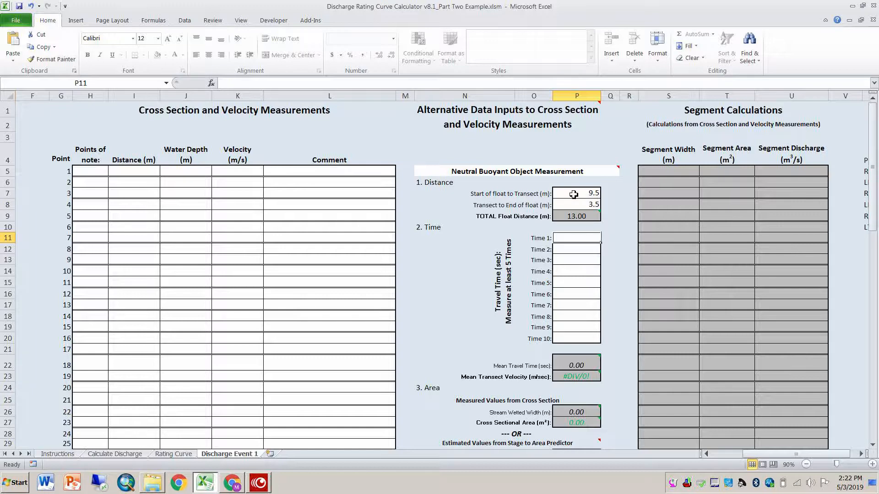
Step: Enter float travel times 1 to 6 as 10.16, 9.2, 8.24, 8.33, 8.6 and 8.86 seconds
{"action": "type", "text": "10"}
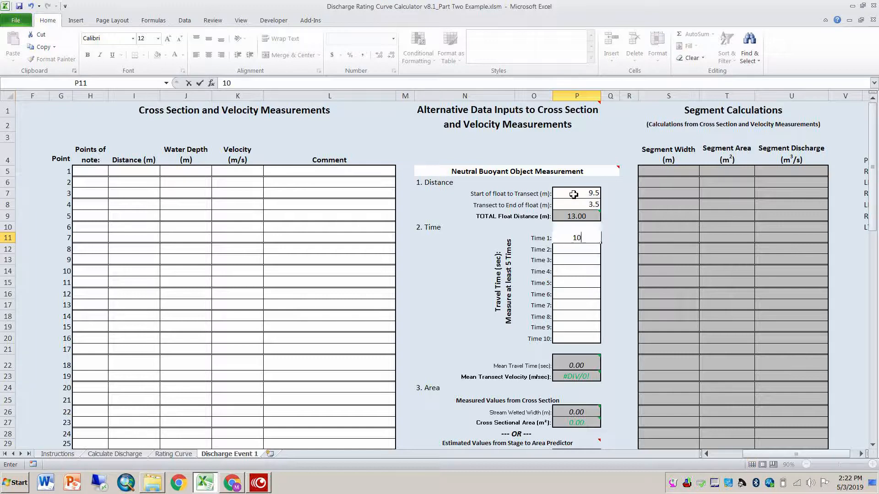
{"action": "type", "text": ".16"}
{"action": "key", "text": "Return"}
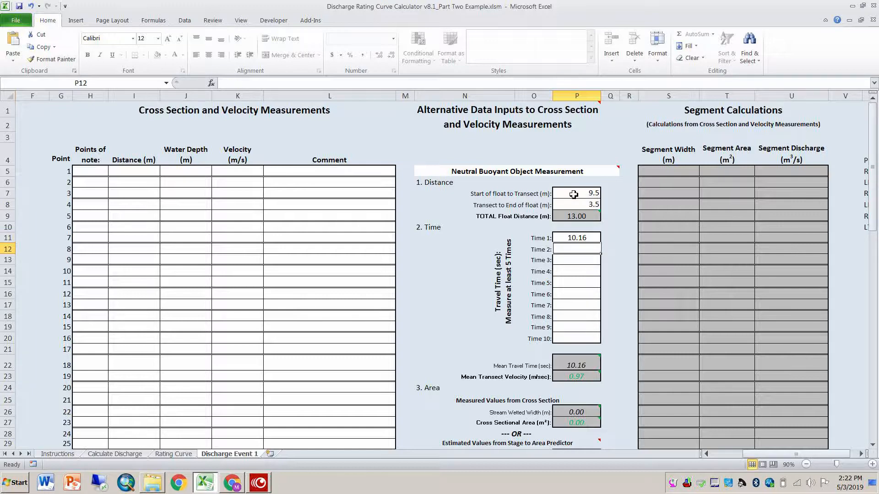
{"action": "type", "text": "9.2"}
{"action": "key", "text": "Return"}
{"action": "type", "text": "8.24"}
{"action": "key", "text": "Return"}
{"action": "type", "text": "8.33"}
{"action": "key", "text": "Return"}
{"action": "type", "text": "8.6"}
{"action": "key", "text": "Return"}
{"action": "type", "text": "8.86"}
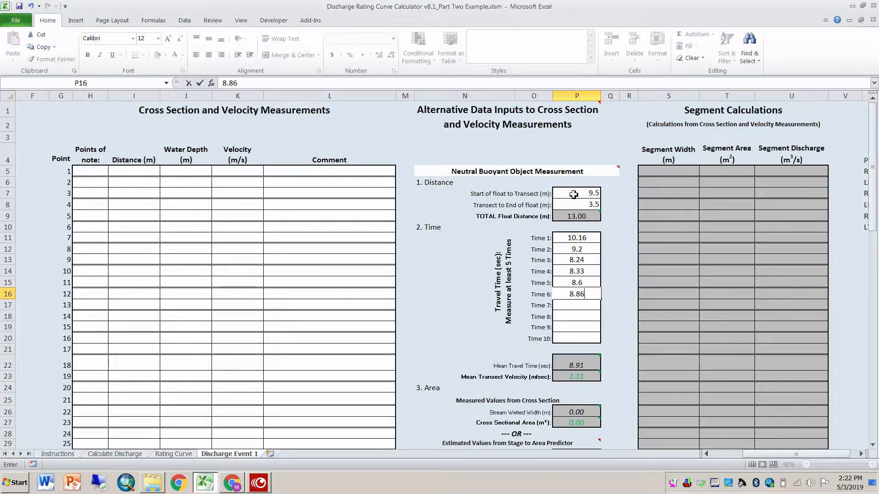
{"action": "key", "text": "Return"}
Step: Enter float travel times 7 to 10 as 9.75, 8.21, 7.46 and 7.22 seconds
{"action": "type", "text": "9.75"}
{"action": "key", "text": "Return"}
{"action": "type", "text": "8.21"}
{"action": "key", "text": "Return"}
{"action": "type", "text": "7.46"}
{"action": "key", "text": "Return"}
{"action": "type", "text": "7.22"}
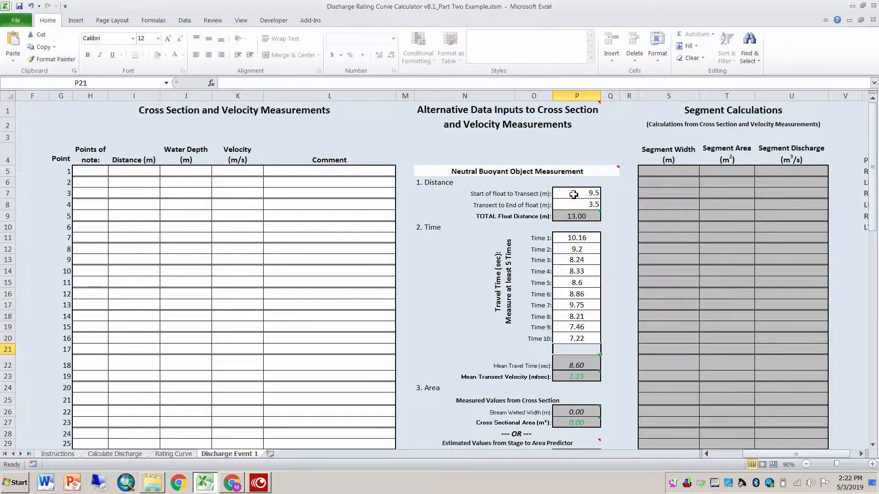
Step: Switch to the StageToAreaPredictor workbook and enter a staff gauge height of 0.115 m to predict the wetted cross sectional area
{"action": "left_click_drag", "start_coordinate": [875, 147], "coordinate": [877, 185]}
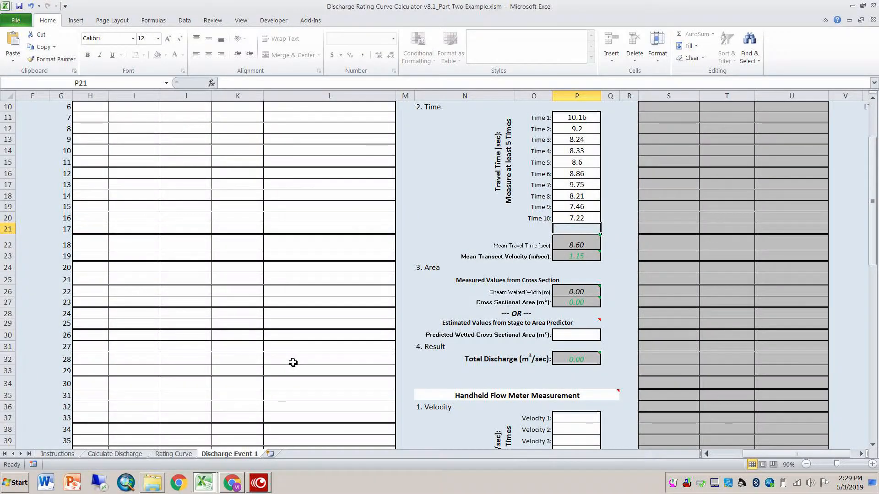
{"action": "left_click", "coordinate": [204, 484]}
{"action": "left_click", "coordinate": [180, 459]}
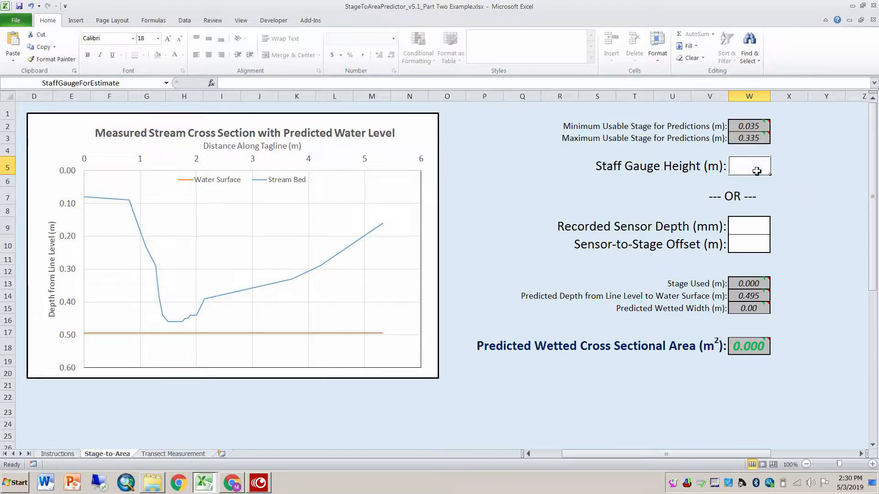
{"action": "type", "text": "0.11"}
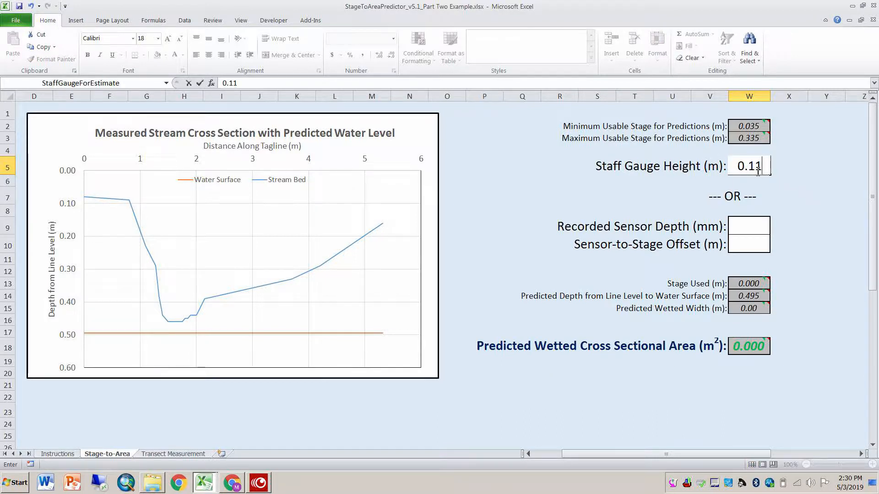
{"action": "type", "text": "5"}
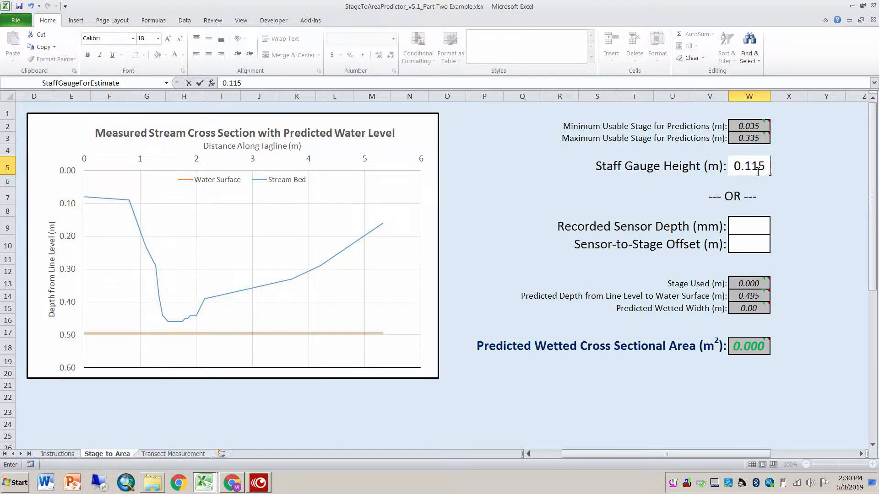
{"action": "left_click", "coordinate": [755, 228]}
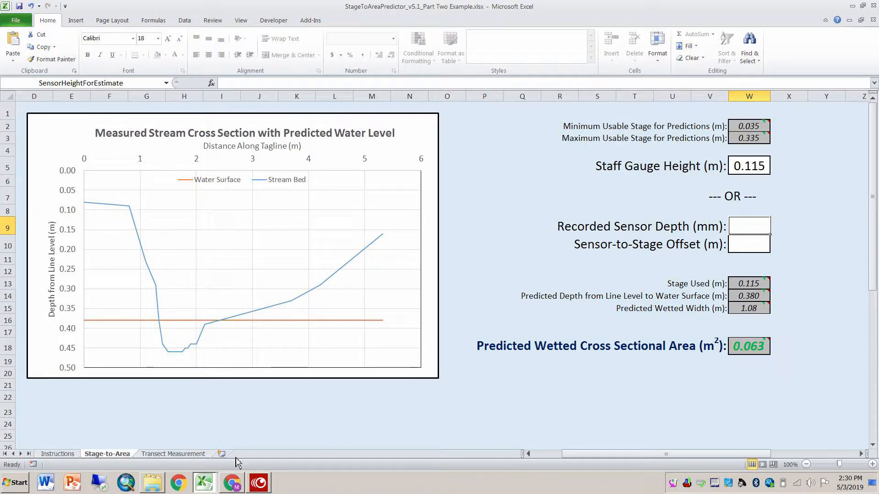
Step: Return to the Discharge Rating Curve Calculator workbook and enter 0.063 m² as the predicted wetted cross sectional area
{"action": "left_click", "coordinate": [206, 488]}
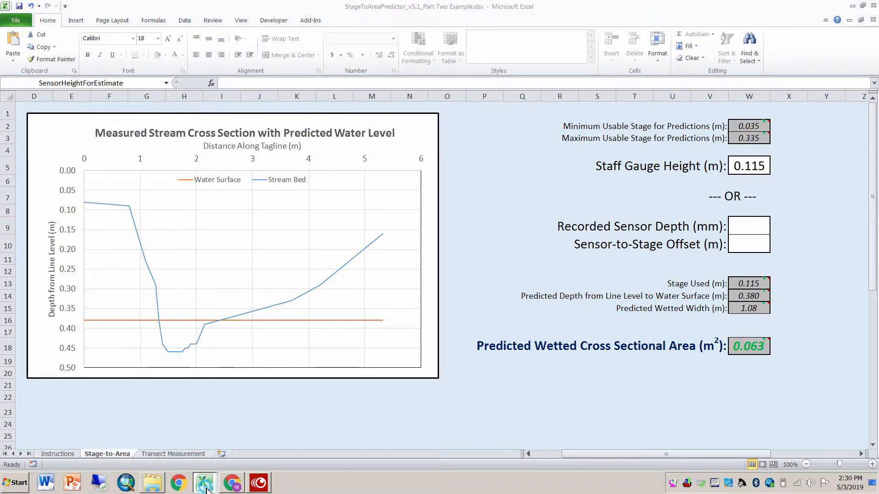
{"action": "left_click", "coordinate": [168, 449]}
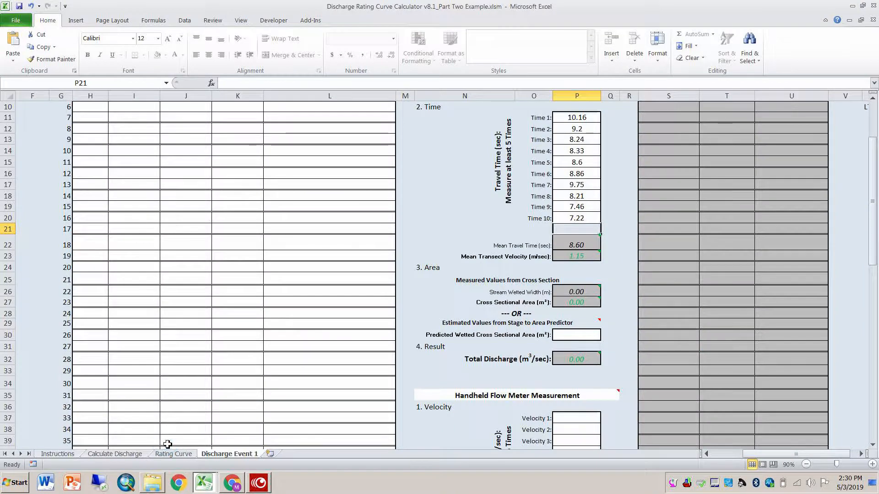
{"action": "left_click", "coordinate": [576, 336]}
{"action": "type", "text": "0"}
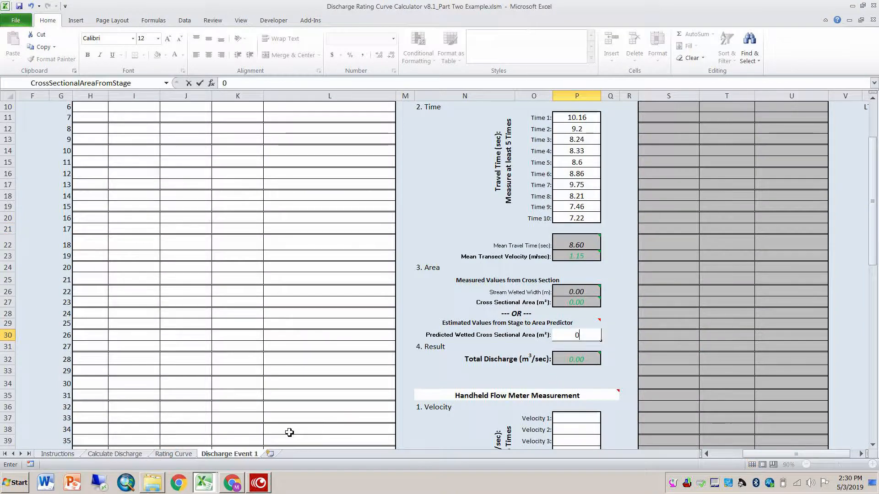
{"action": "type", "text": ".063"}
{"action": "left_click", "coordinate": [575, 419]}
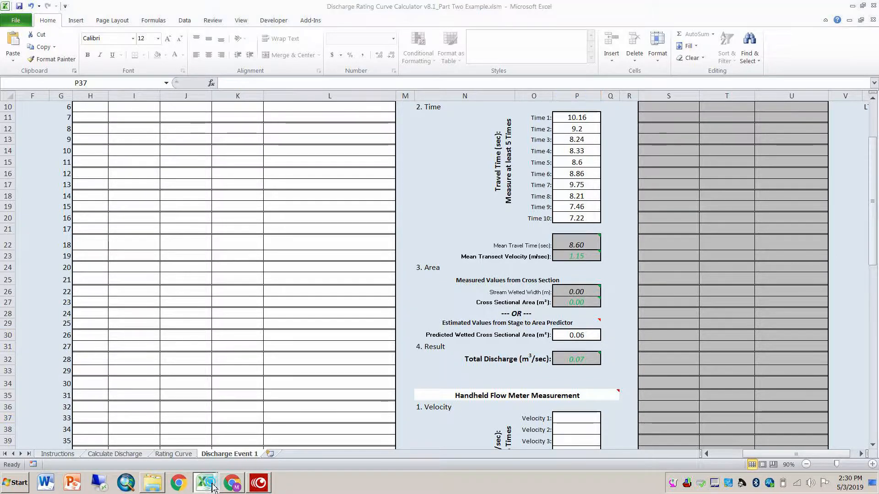
Step: Recheck the predicted wetted width and area in the StageToAreaPredictor workbook, and return to the Discharge Rating Curve Calculator
{"action": "left_click", "coordinate": [206, 461]}
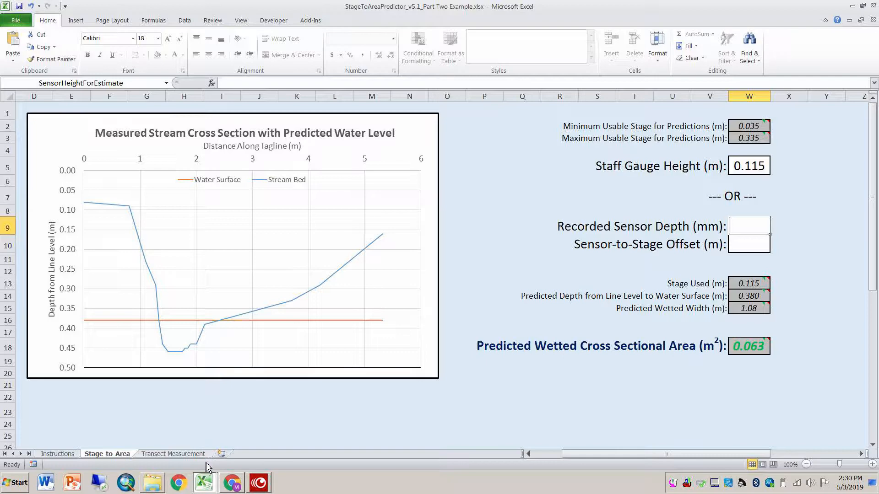
{"action": "left_click", "coordinate": [205, 483]}
{"action": "left_click", "coordinate": [191, 447]}
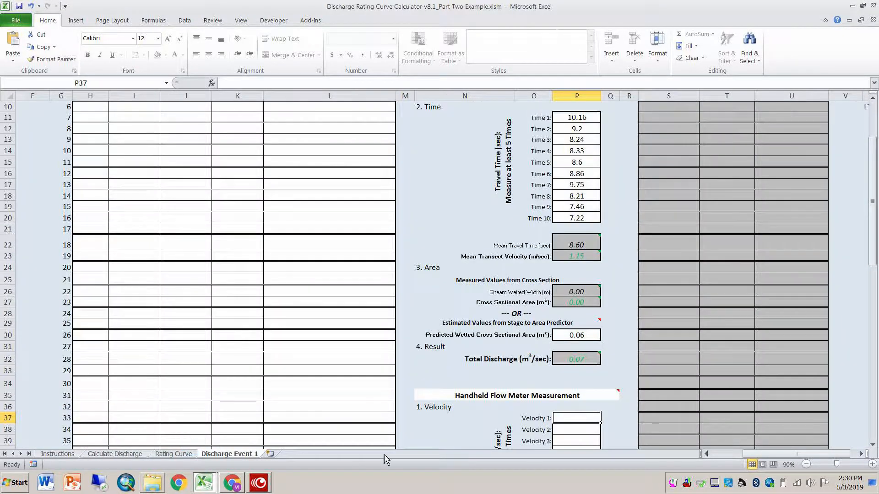
Step: Review the discharge event's calculated results, and examine the data table, equations and chart on the Rating Curve sheet
{"action": "left_click_drag", "start_coordinate": [763, 454], "coordinate": [733, 456]}
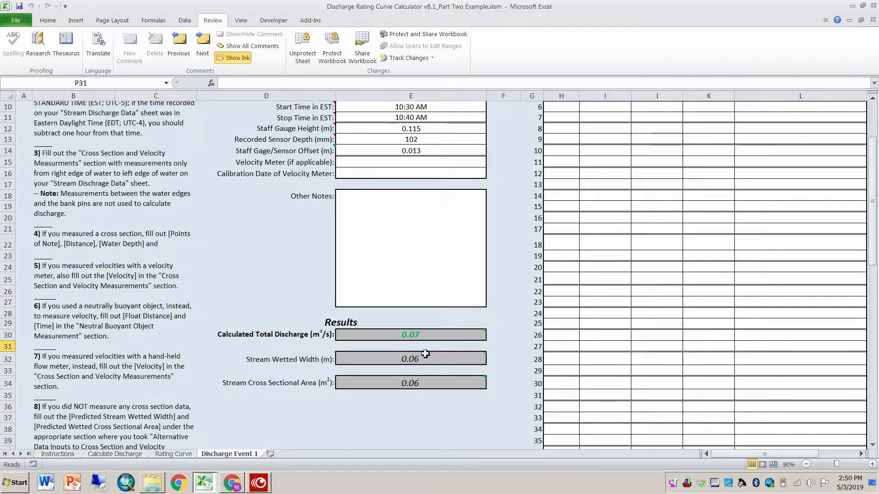
{"action": "left_click", "coordinate": [191, 456]}
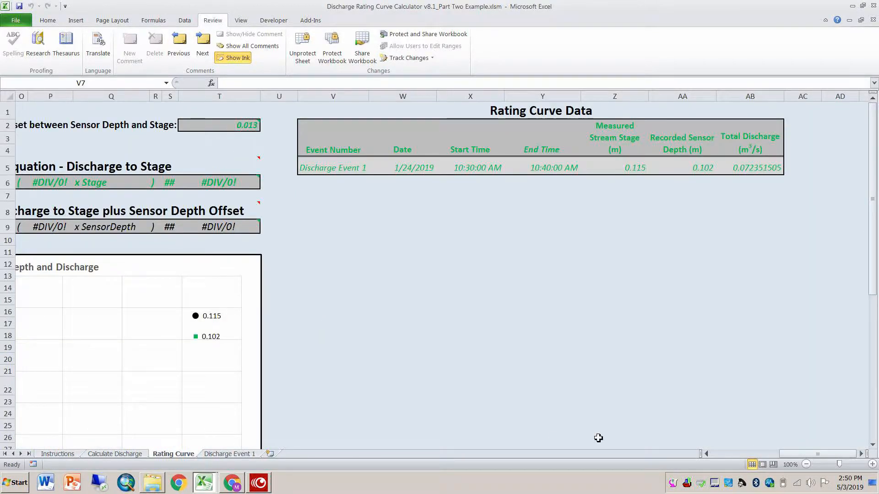
{"action": "left_click_drag", "start_coordinate": [795, 454], "coordinate": [746, 456]}
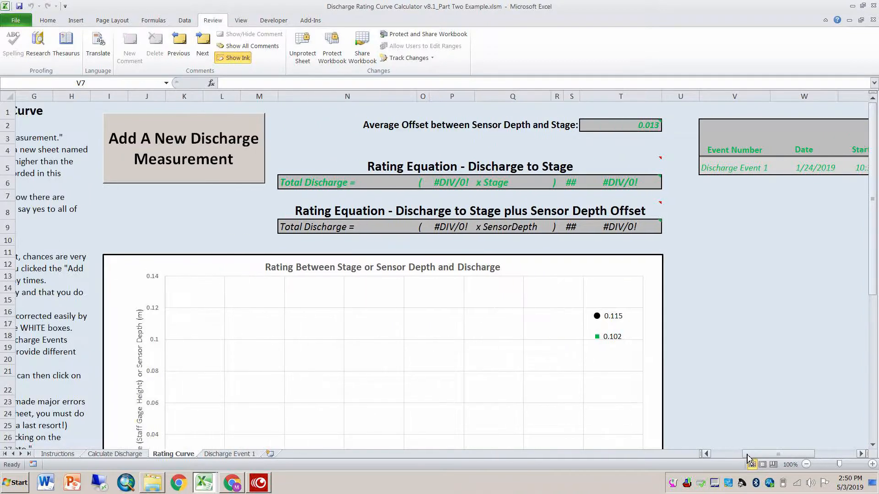
{"action": "scroll", "coordinate": [575, 326], "scroll_direction": "down", "scroll_amount": 2}
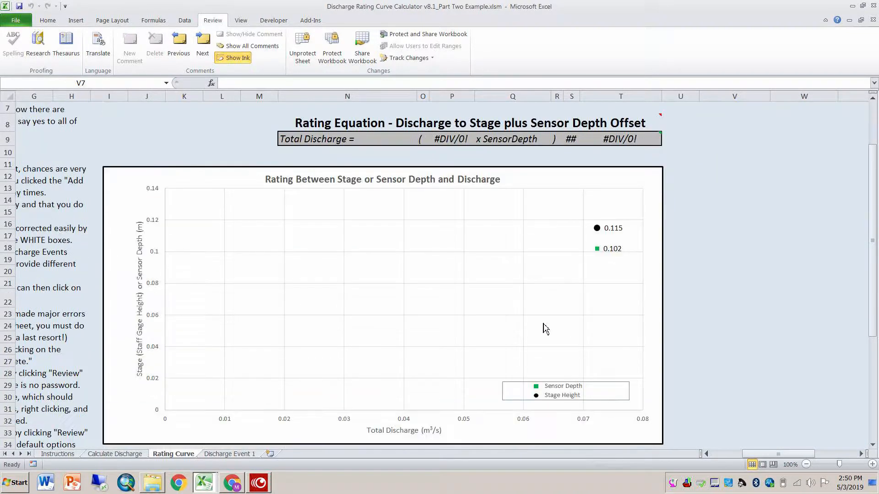
Step: Permanently delete the Discharge Event 1 worksheet from the workbook
{"action": "scroll", "coordinate": [531, 344], "scroll_direction": "up", "scroll_amount": 1}
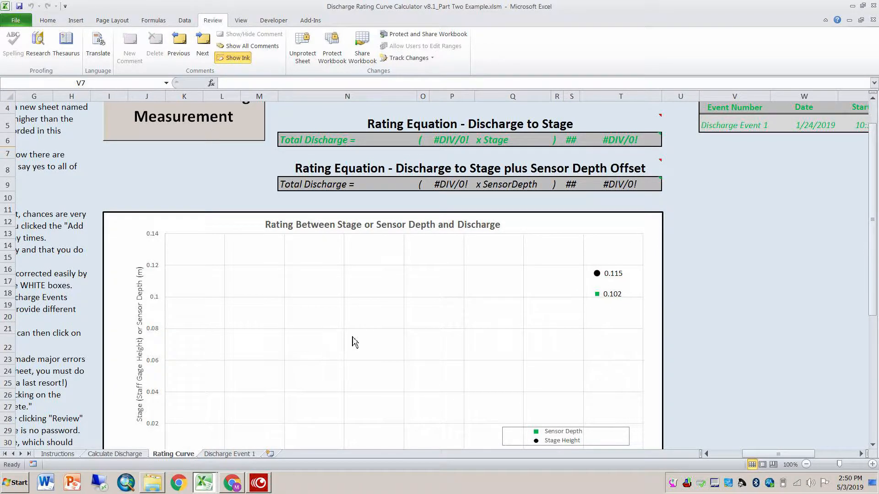
{"action": "scroll", "coordinate": [355, 343], "scroll_direction": "up", "scroll_amount": 1}
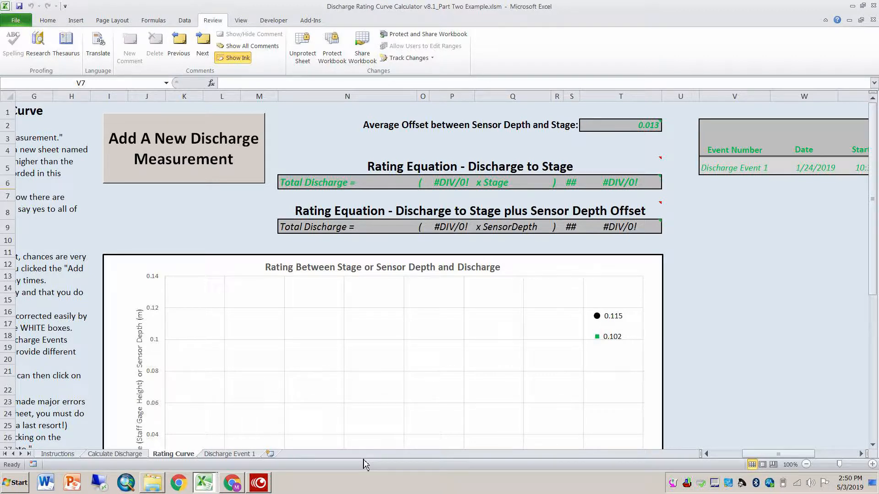
{"action": "right_click", "coordinate": [225, 455]}
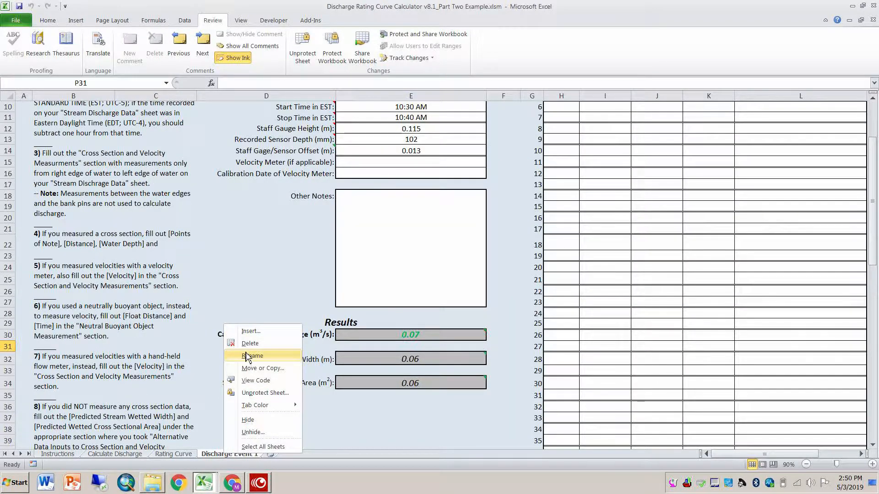
{"action": "left_click", "coordinate": [250, 343]}
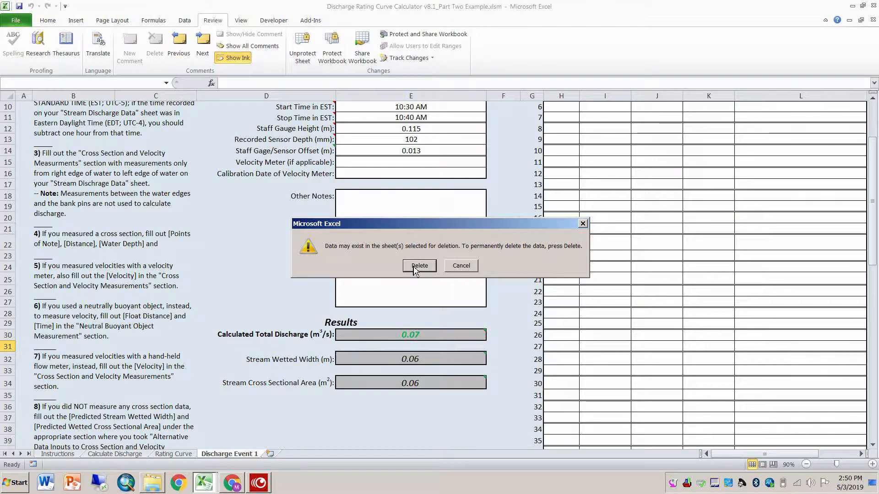
{"action": "left_click", "coordinate": [419, 266]}
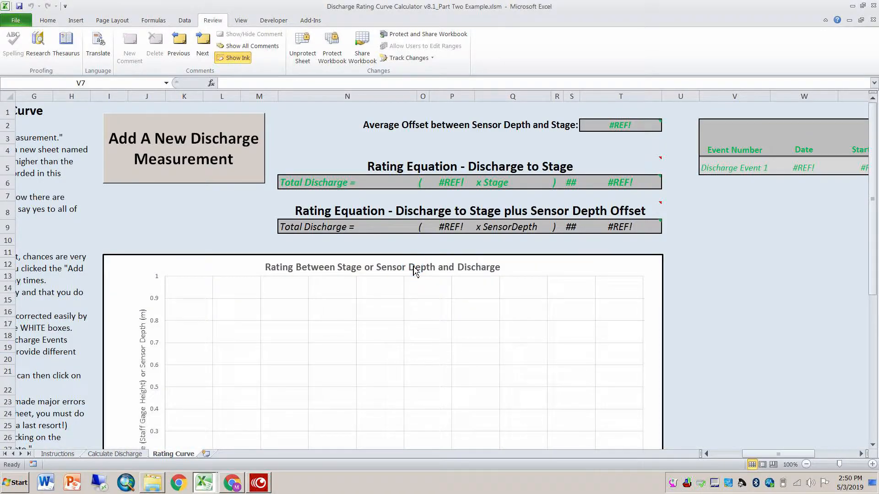
Step: Unprotect the Rating Curve sheet and delete the Discharge Event 1 cells V5:AB5 from the Rating Curve Data table, shifting cells up
{"action": "left_click_drag", "start_coordinate": [766, 455], "coordinate": [808, 457]}
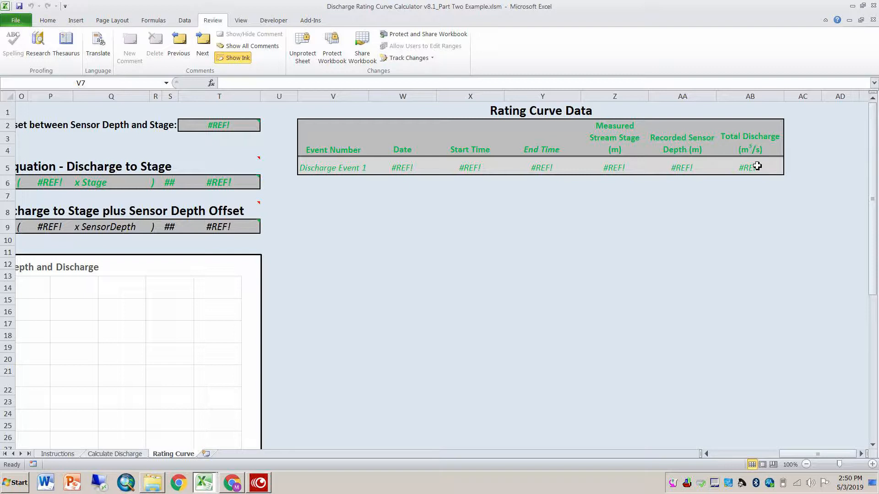
{"action": "left_click", "coordinate": [300, 55]}
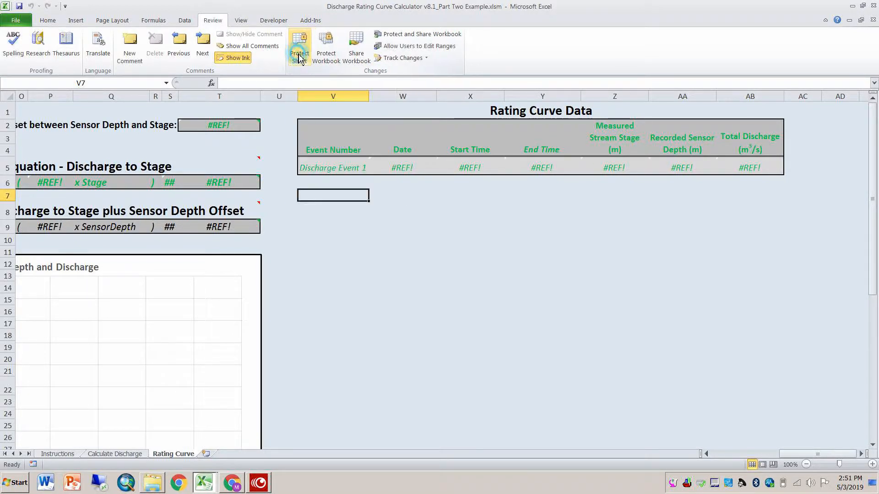
{"action": "left_click", "coordinate": [321, 170]}
{"action": "left_click_drag", "start_coordinate": [321, 169], "coordinate": [745, 168]}
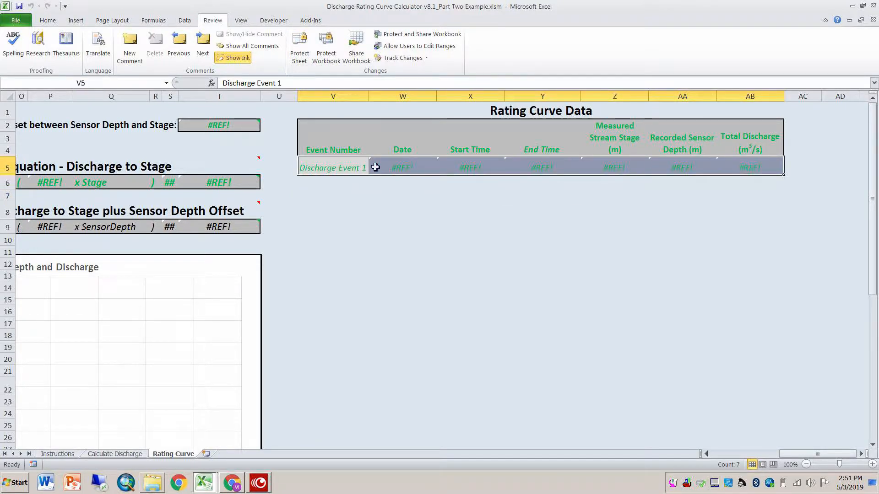
{"action": "right_click", "coordinate": [333, 171]}
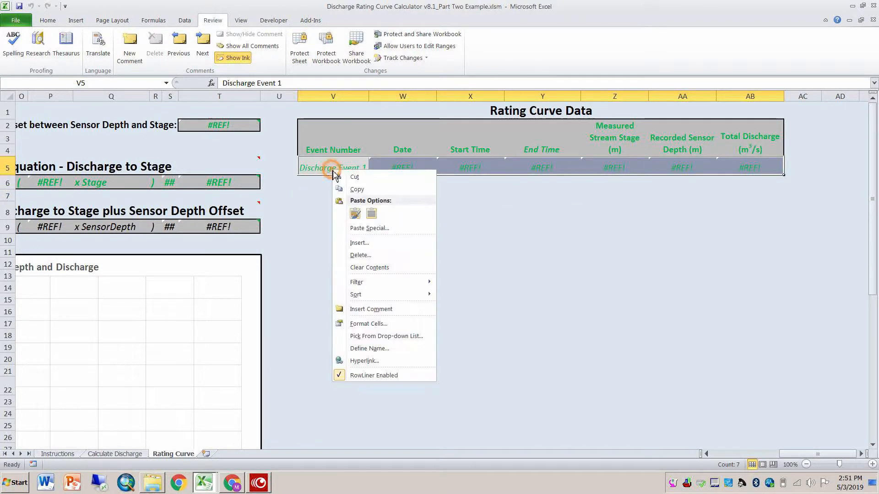
{"action": "left_click", "coordinate": [359, 256]}
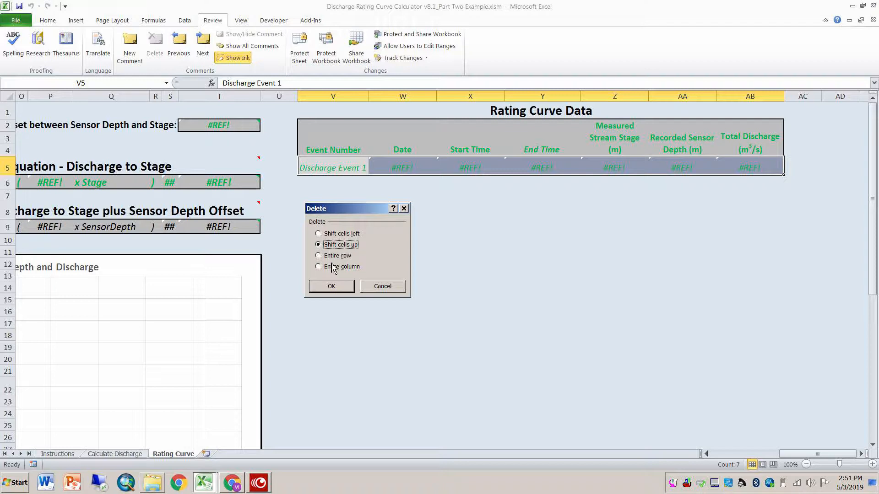
{"action": "left_click", "coordinate": [332, 287]}
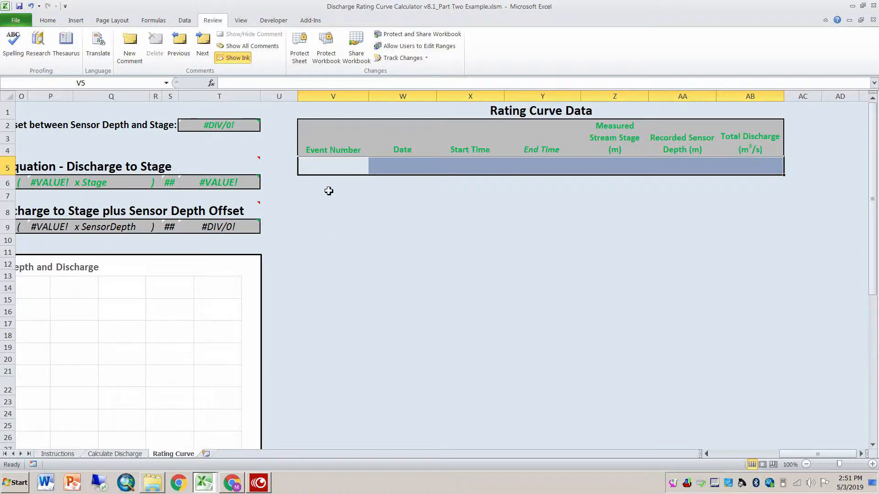
{"action": "left_click", "coordinate": [48, 20]}
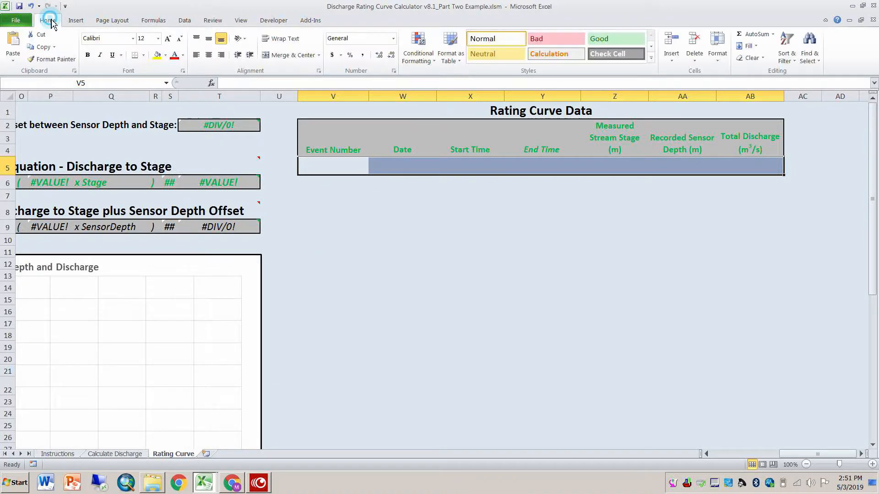
{"action": "left_click", "coordinate": [144, 55]}
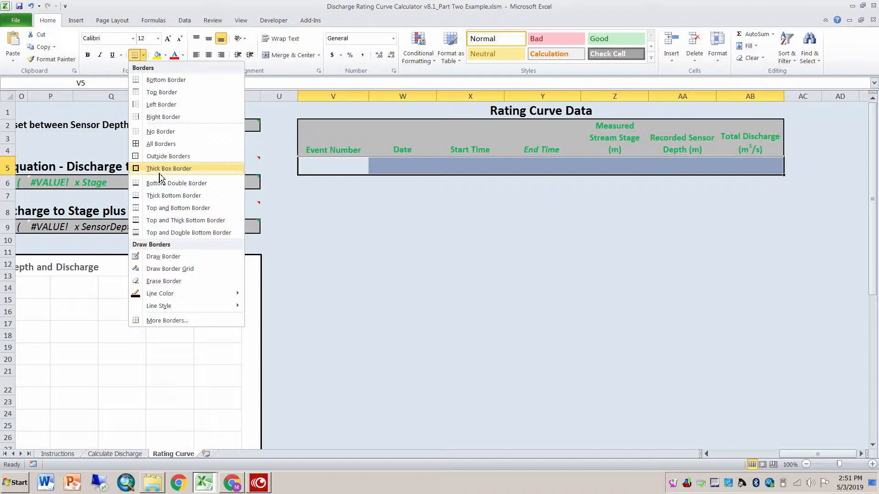
{"action": "left_click", "coordinate": [304, 166]}
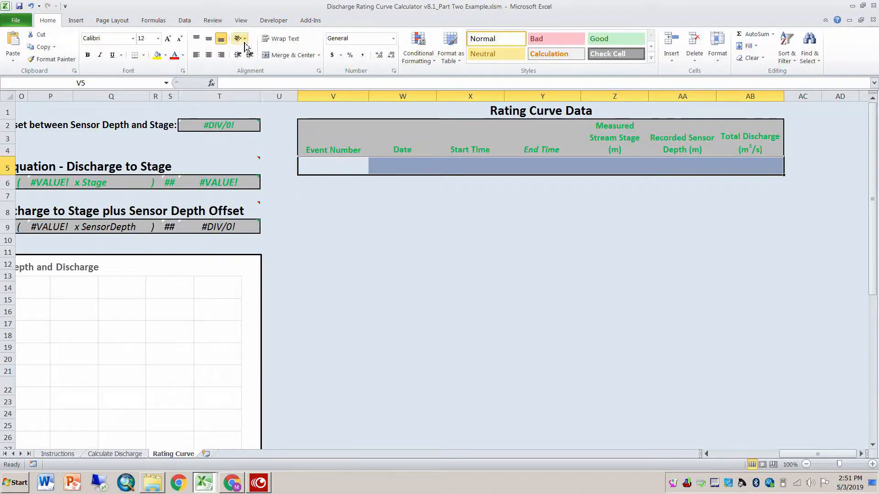
Step: Protect the Rating Curve sheet again without a password, allowing only the selection of unlocked cells
{"action": "left_click", "coordinate": [215, 23]}
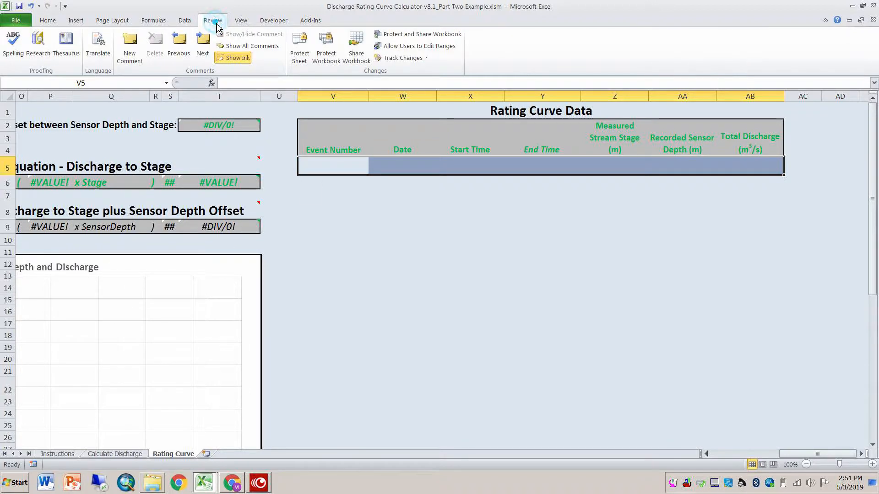
{"action": "left_click", "coordinate": [299, 60]}
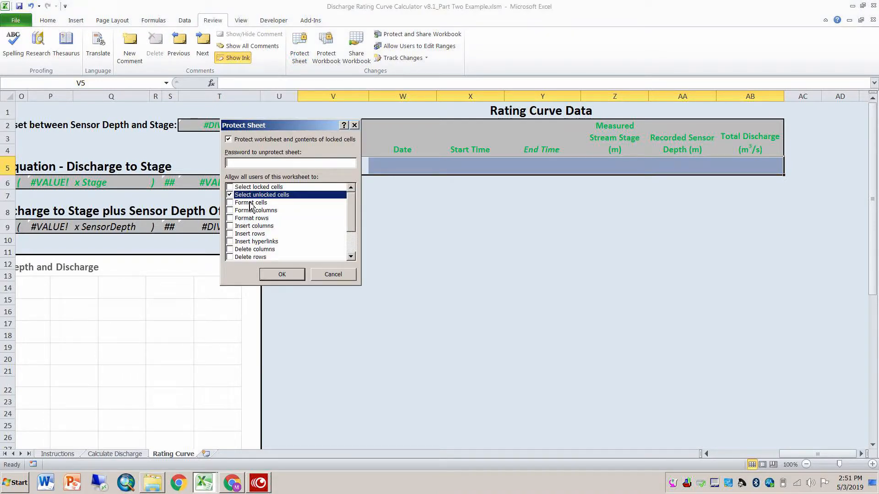
{"action": "left_click", "coordinate": [291, 277]}
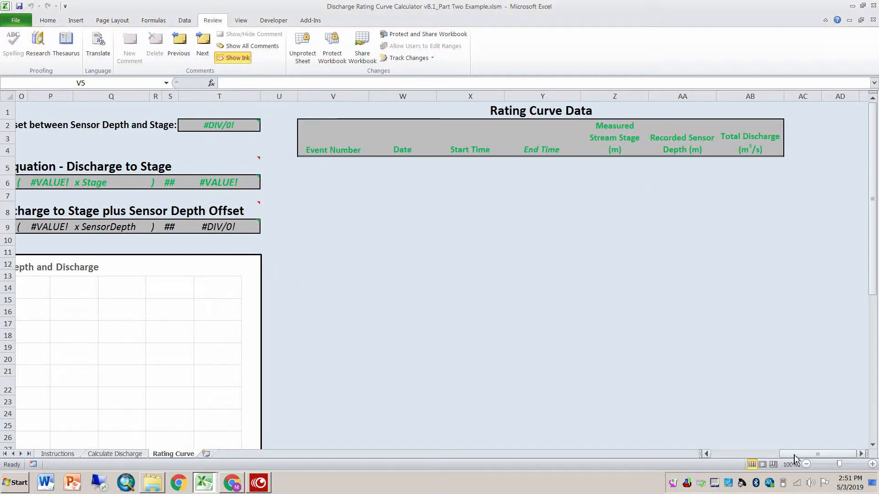
{"action": "left_click_drag", "start_coordinate": [798, 454], "coordinate": [772, 458]}
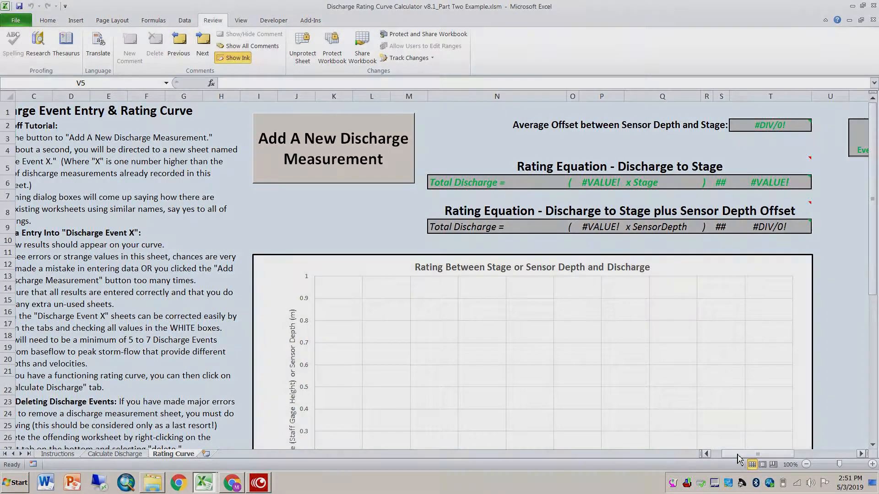